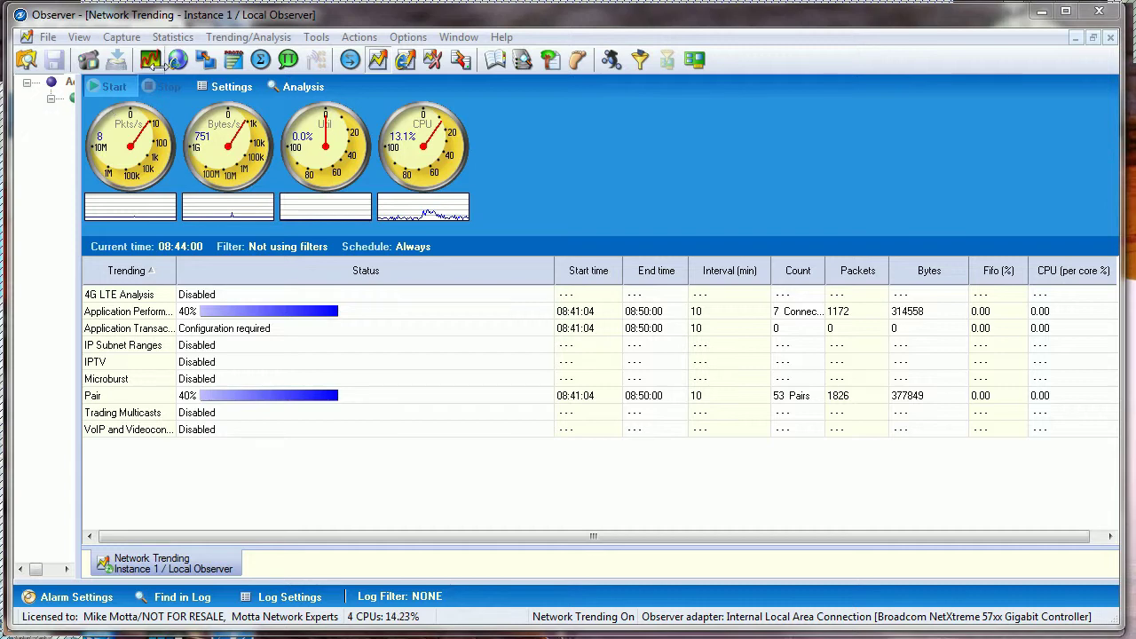
Open the Network Trending settings and leave VoIP and Videoconferencing Trending disabled
left_click(252, 38)
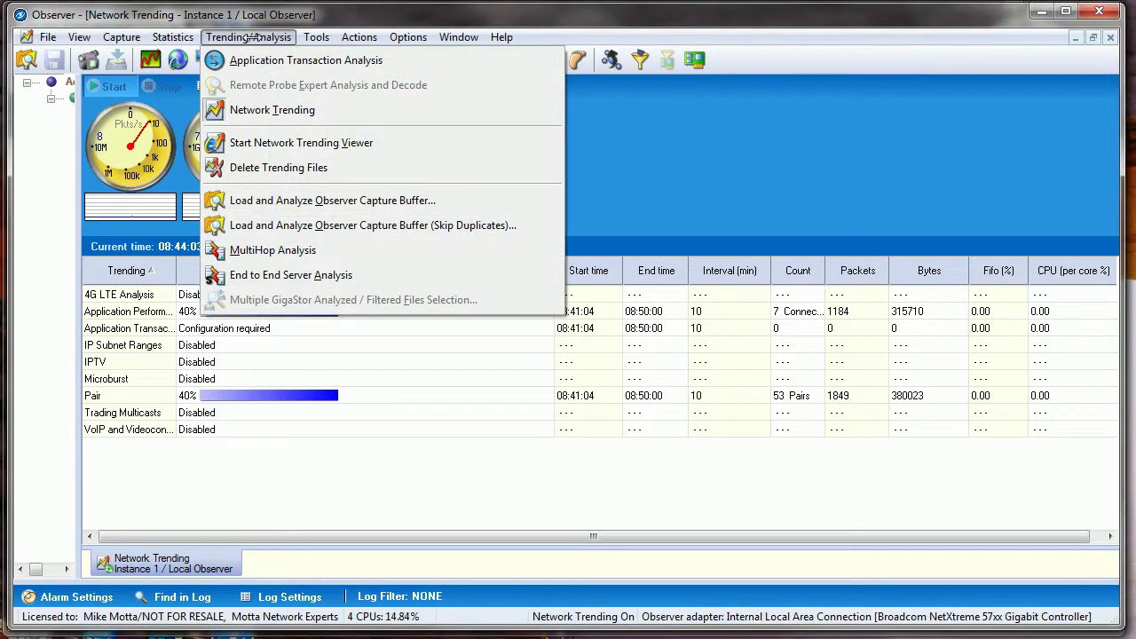
left_click(246, 110)
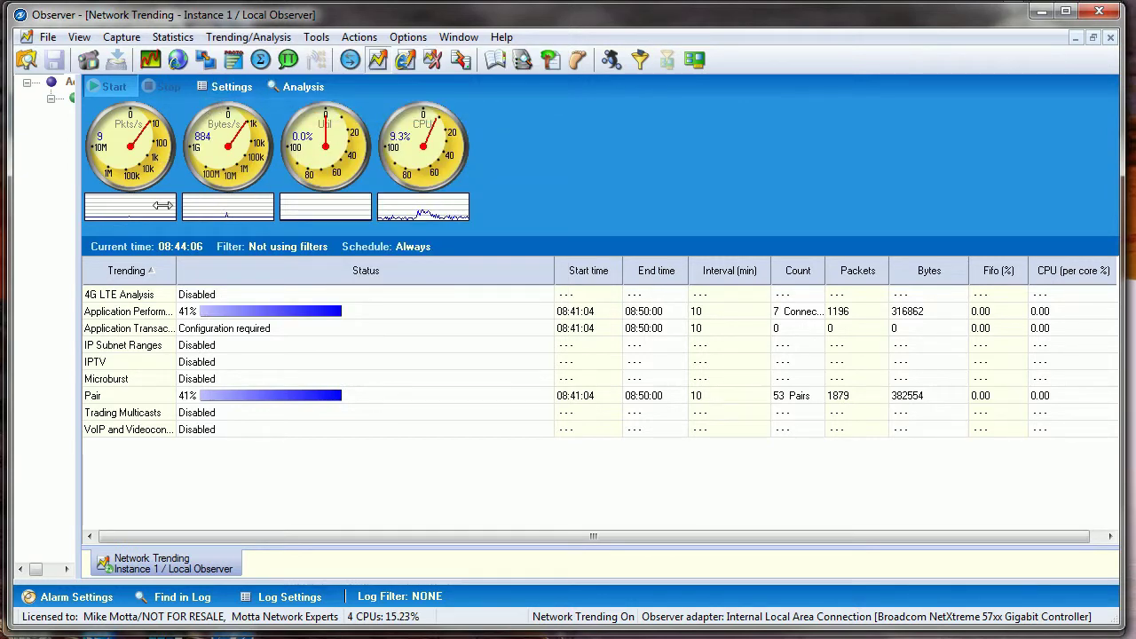
left_click(224, 87)
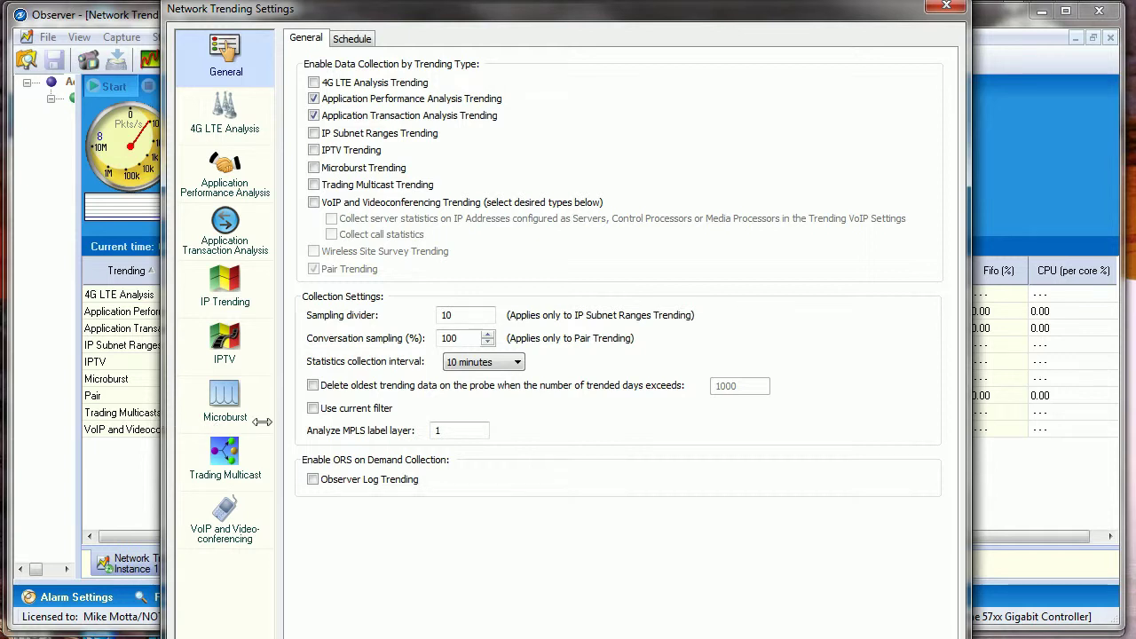
left_click(313, 202)
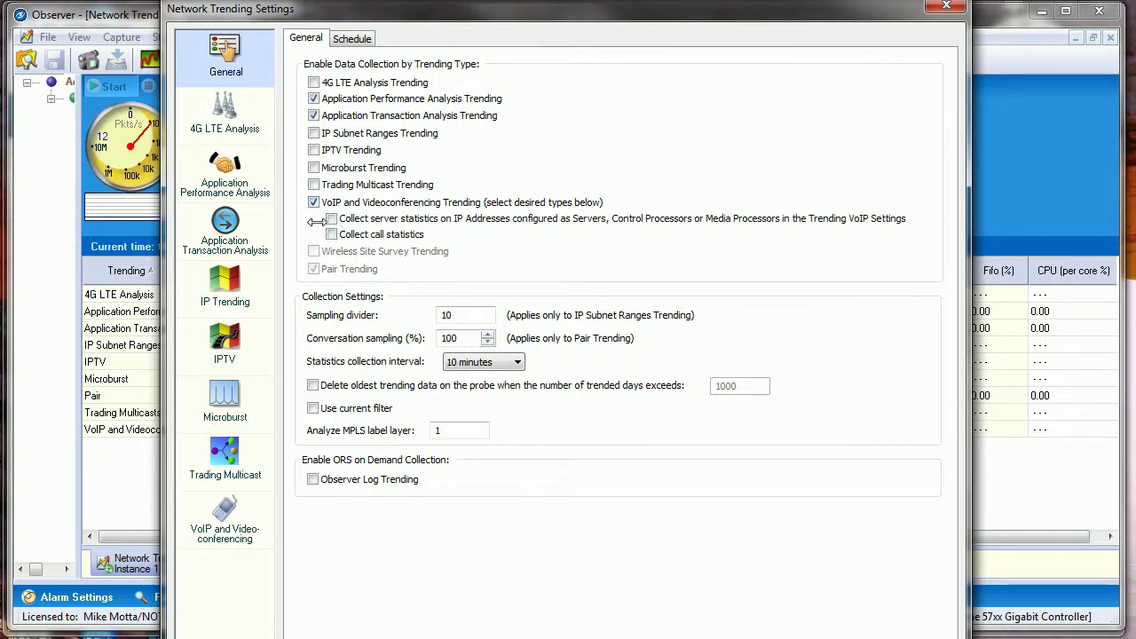
left_click(313, 202)
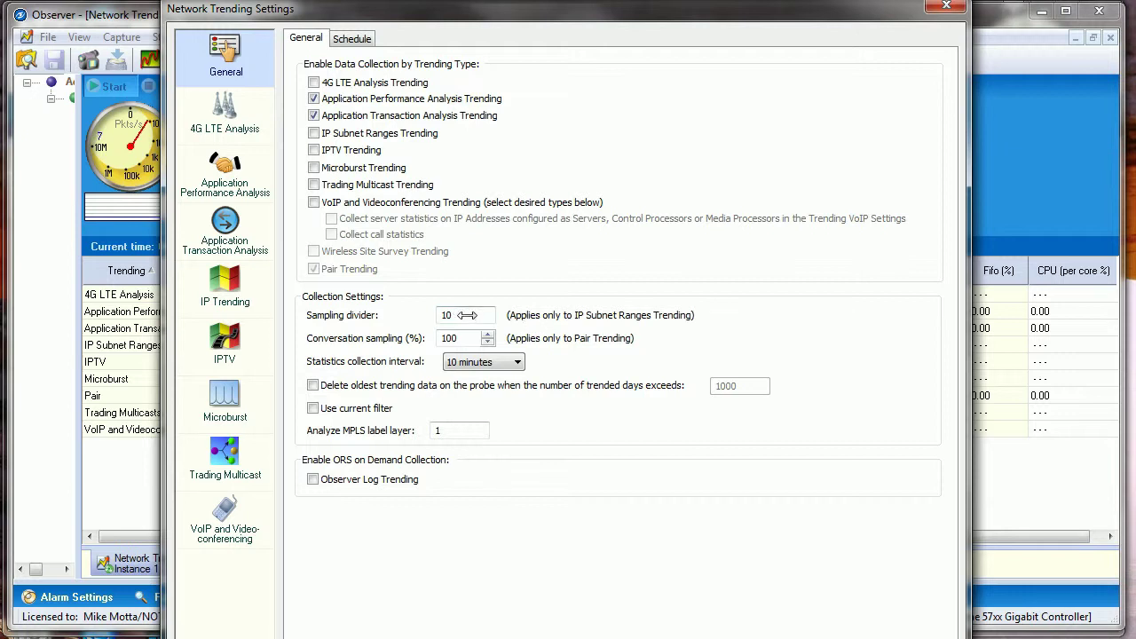
Set the sampling divider to 10 and the collection interval to 10 minutes, then view the Schedule page
double_click(451, 315)
type("1")
left_click_drag(465, 317, 417, 325)
type("10")
left_click(517, 361)
left_click(487, 378)
left_click(352, 38)
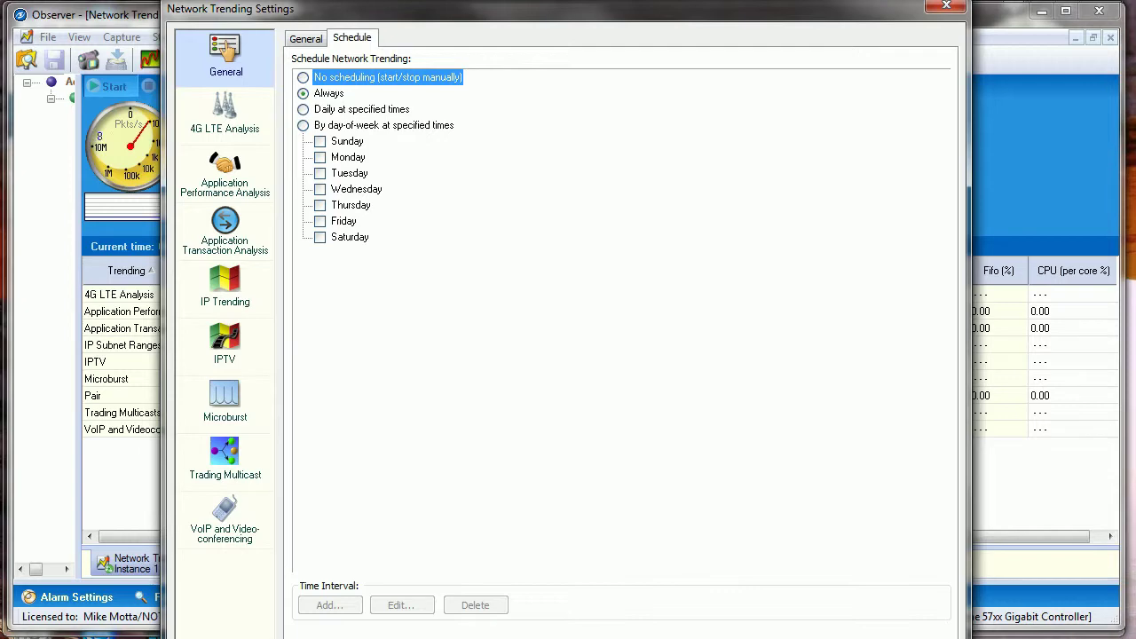
Close the Network Trending Settings dialog
key("Return")
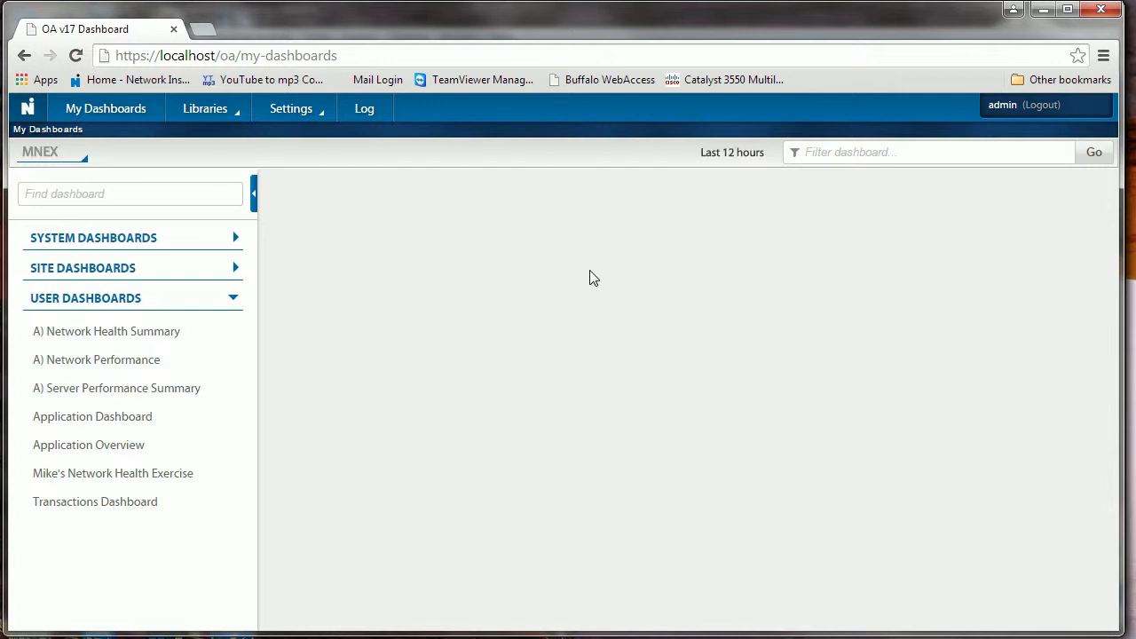
Under Settings > Business Groups, add a new group named 'test' with description 'test'
left_click(302, 123)
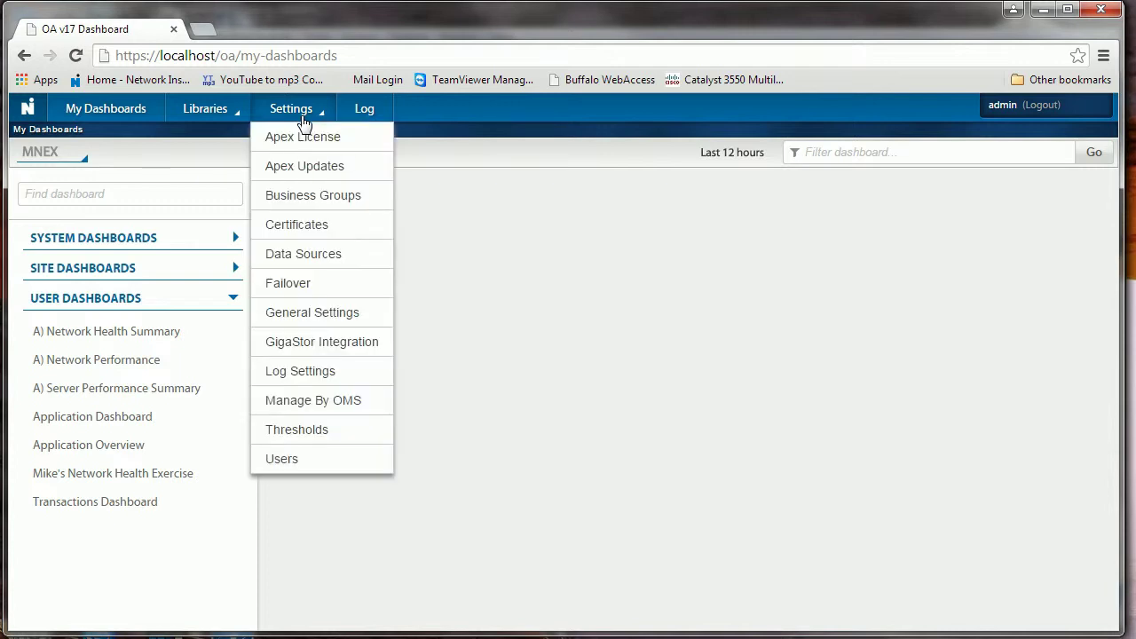
left_click(298, 199)
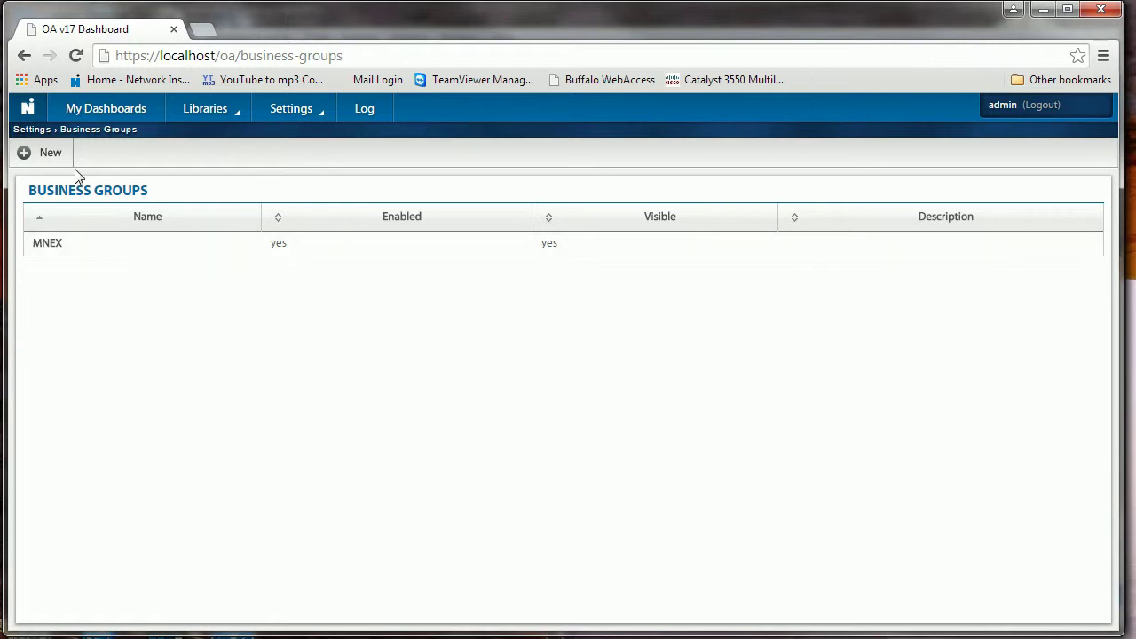
left_click(50, 154)
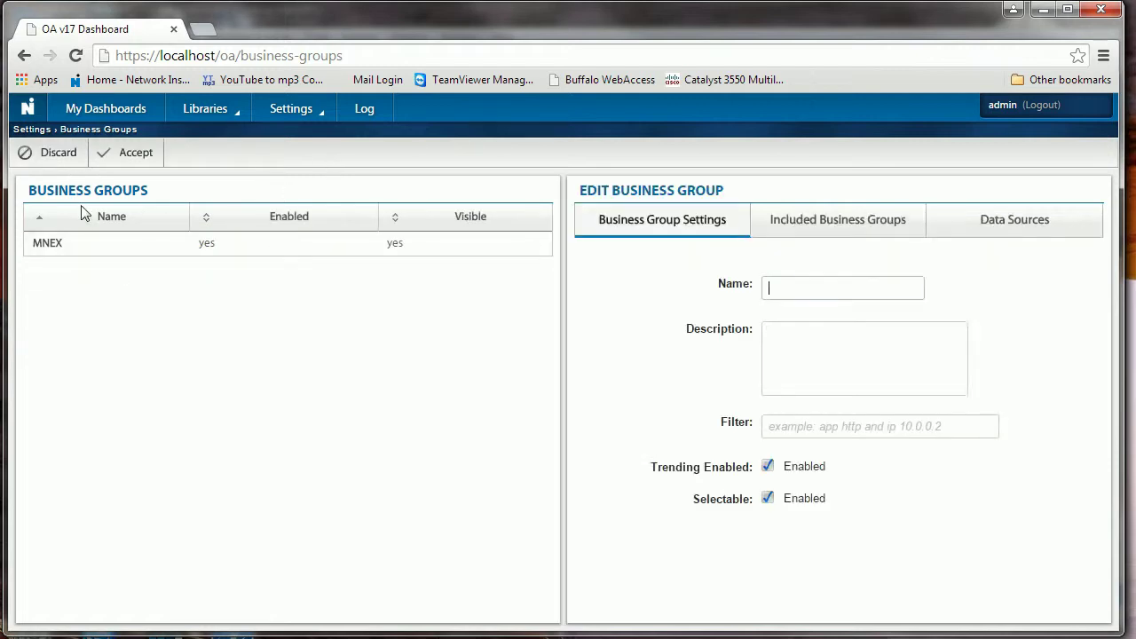
left_click(787, 286)
type("te")
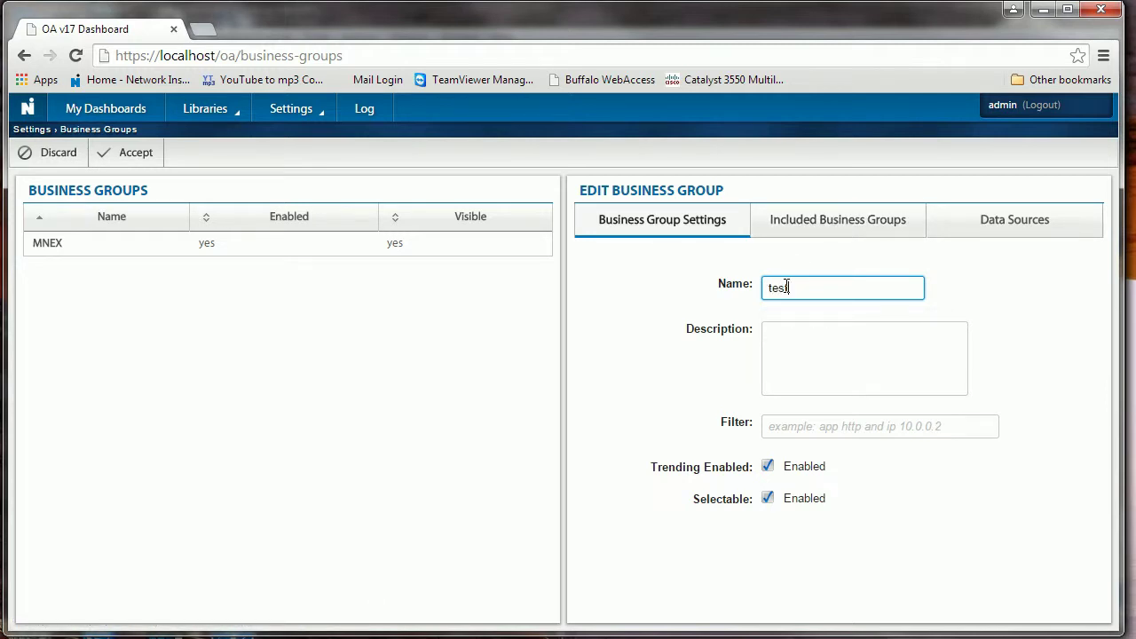
type("st")
left_click(801, 342)
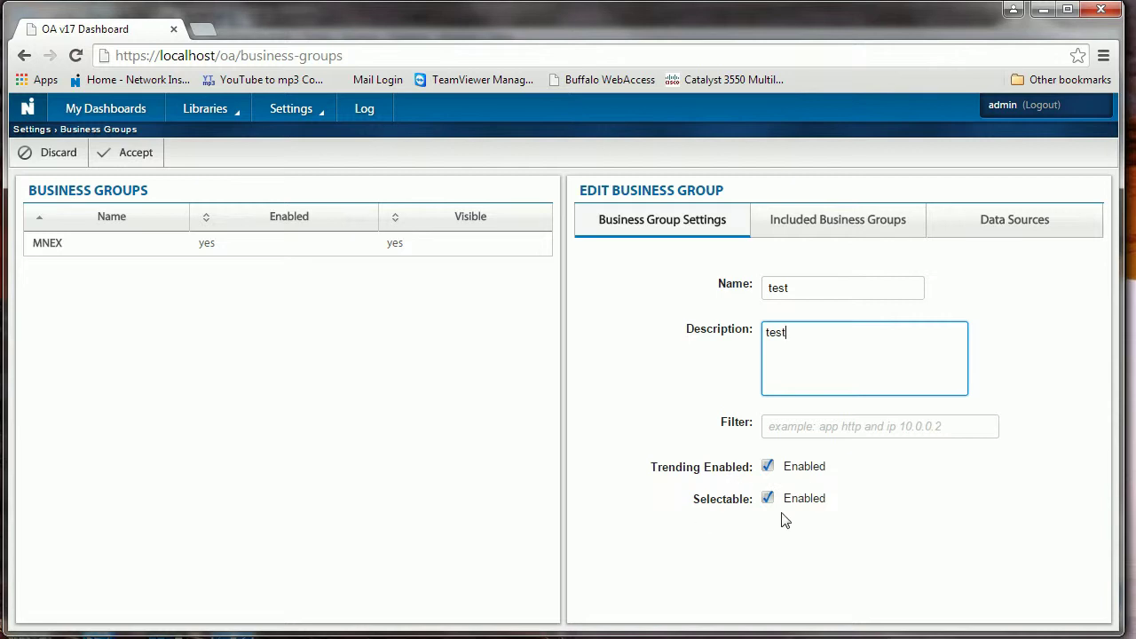
left_click(821, 229)
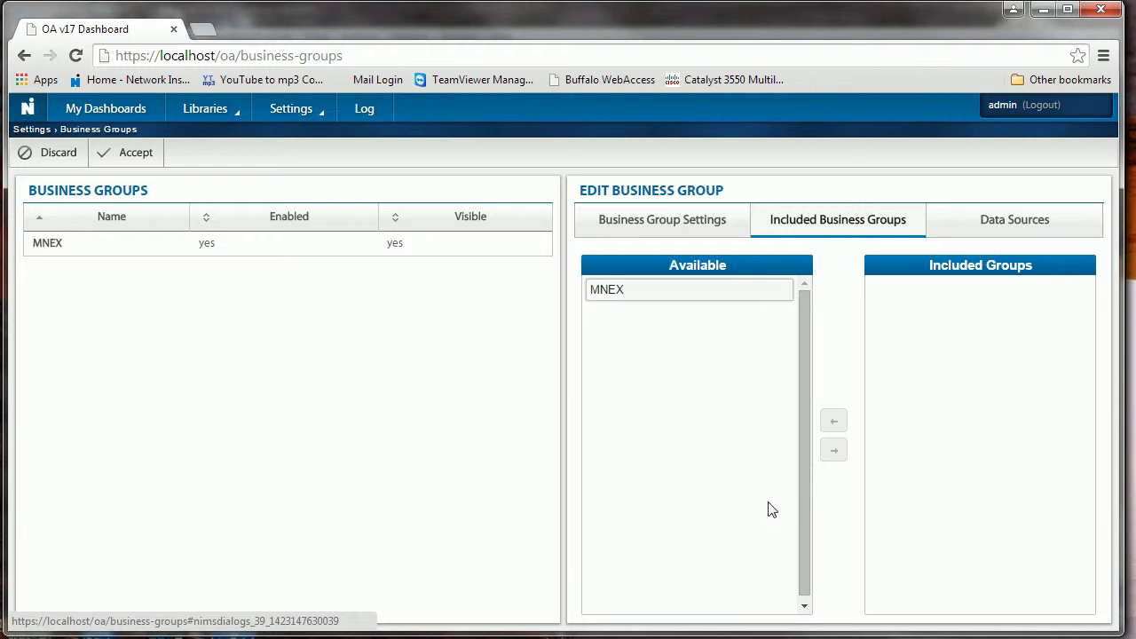
Move the Observer Remote Probe into the test group's selected data sources and save the group
left_click(989, 229)
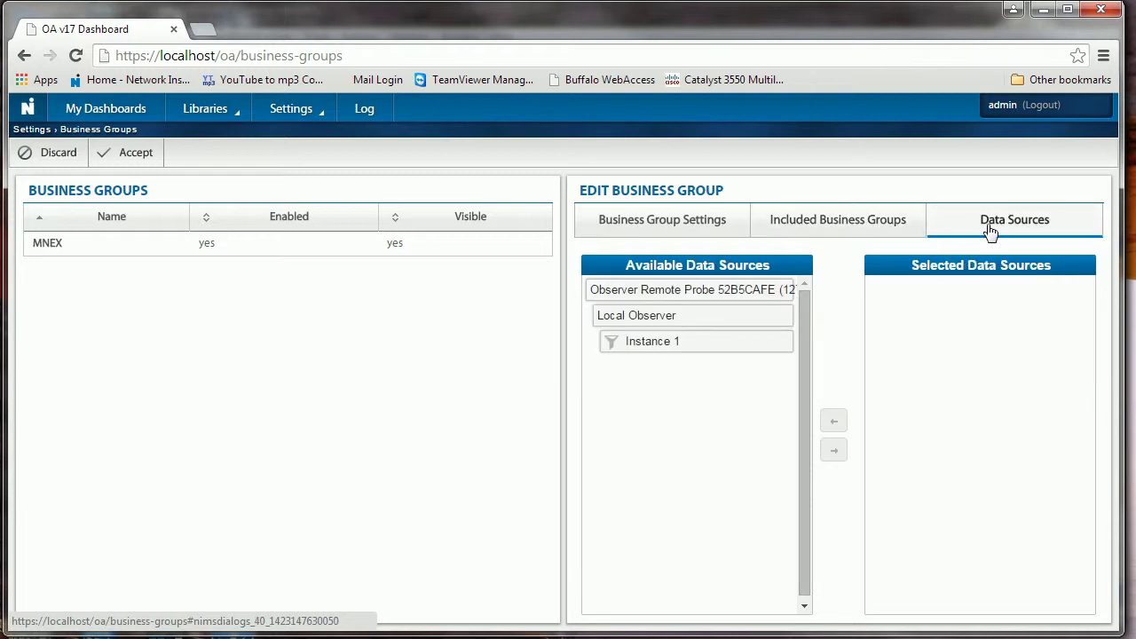
left_click(654, 339)
left_click(834, 451)
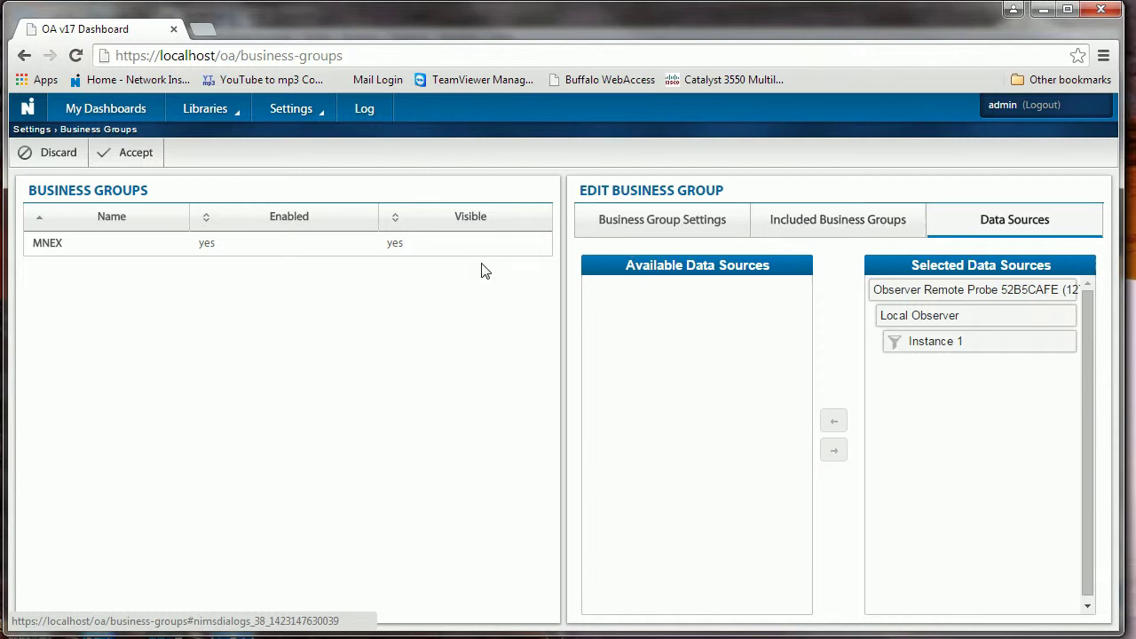
left_click(125, 154)
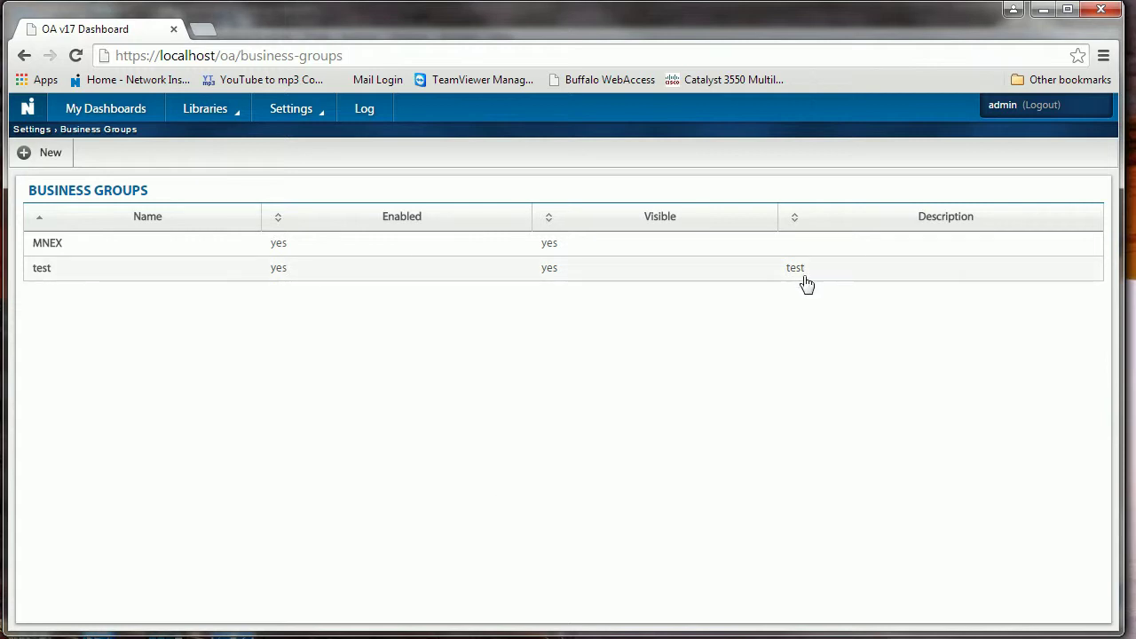
left_click(110, 273)
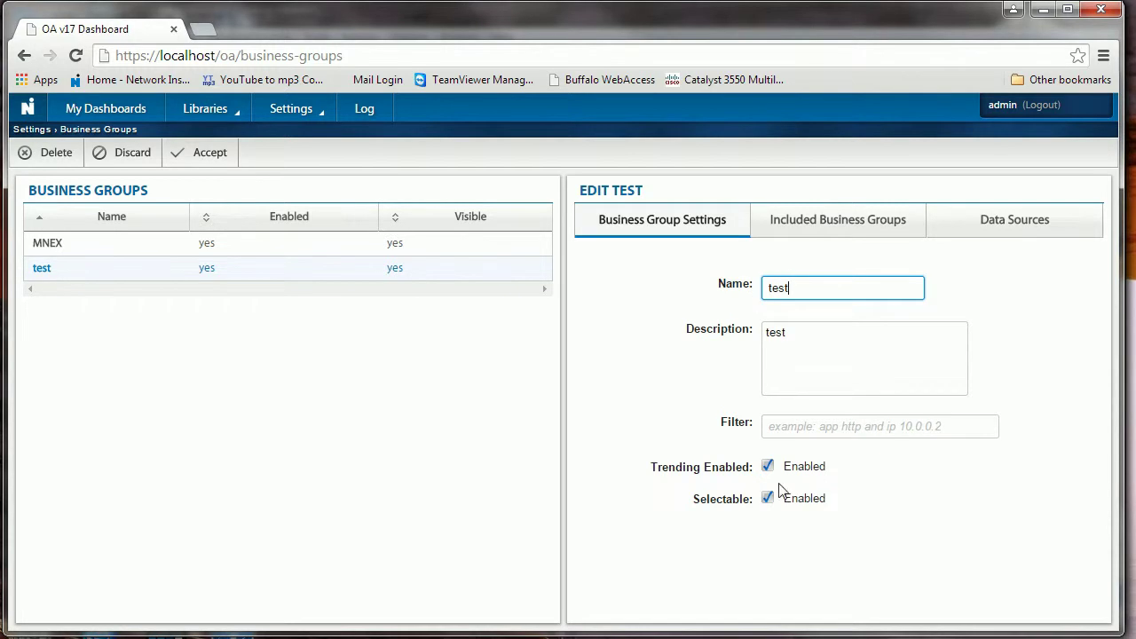
Check the test group's included groups and remote probe data source, then save it again
left_click(792, 219)
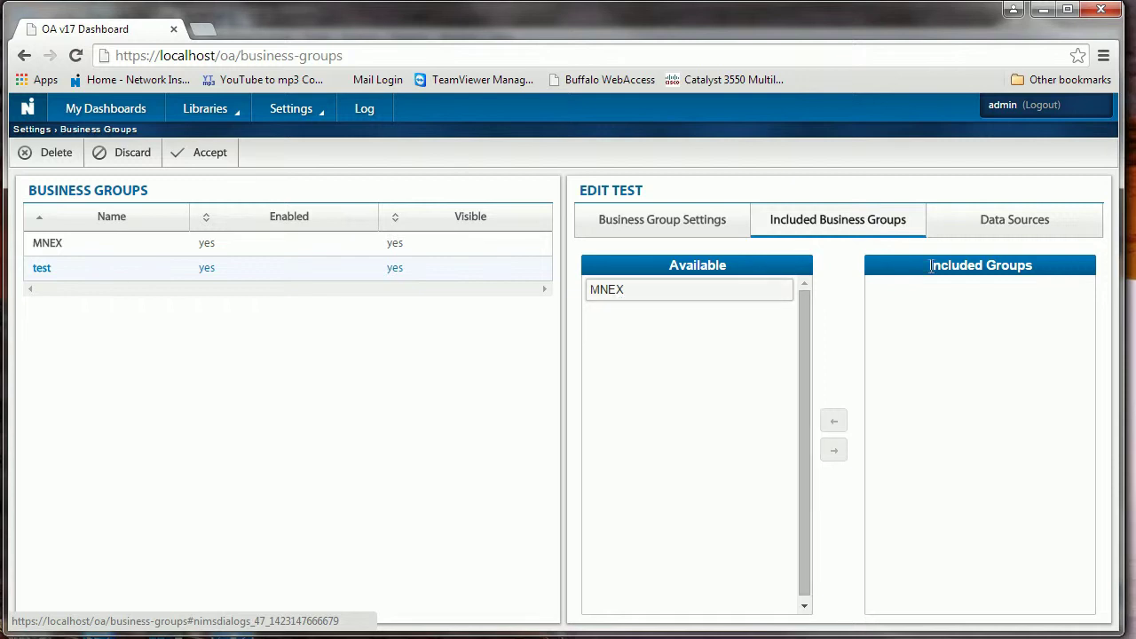
left_click(985, 233)
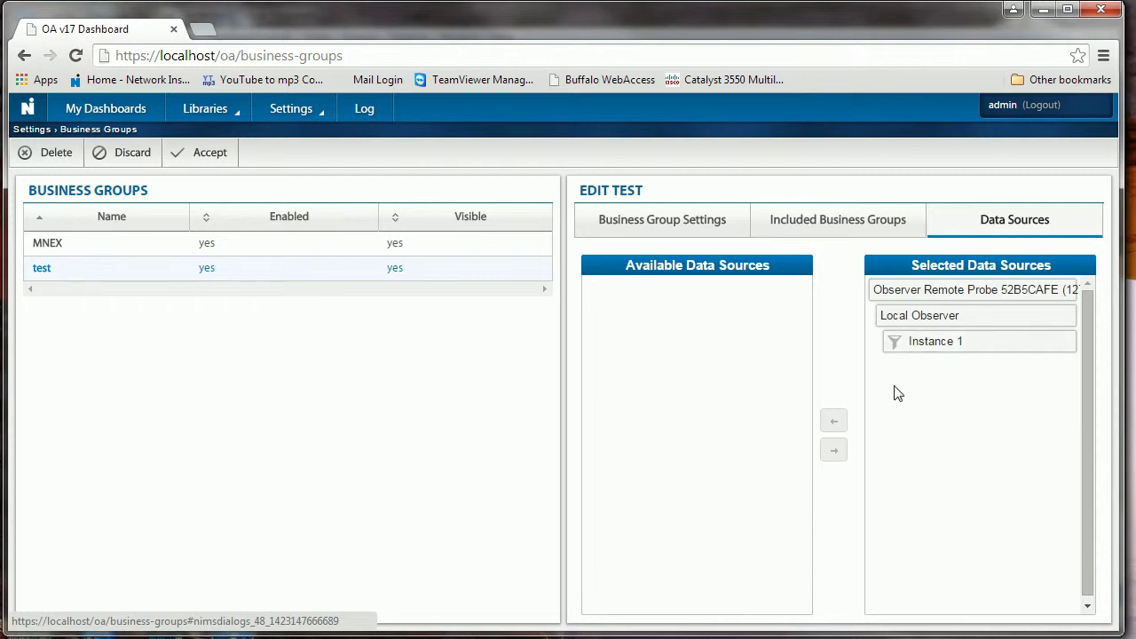
left_click(213, 152)
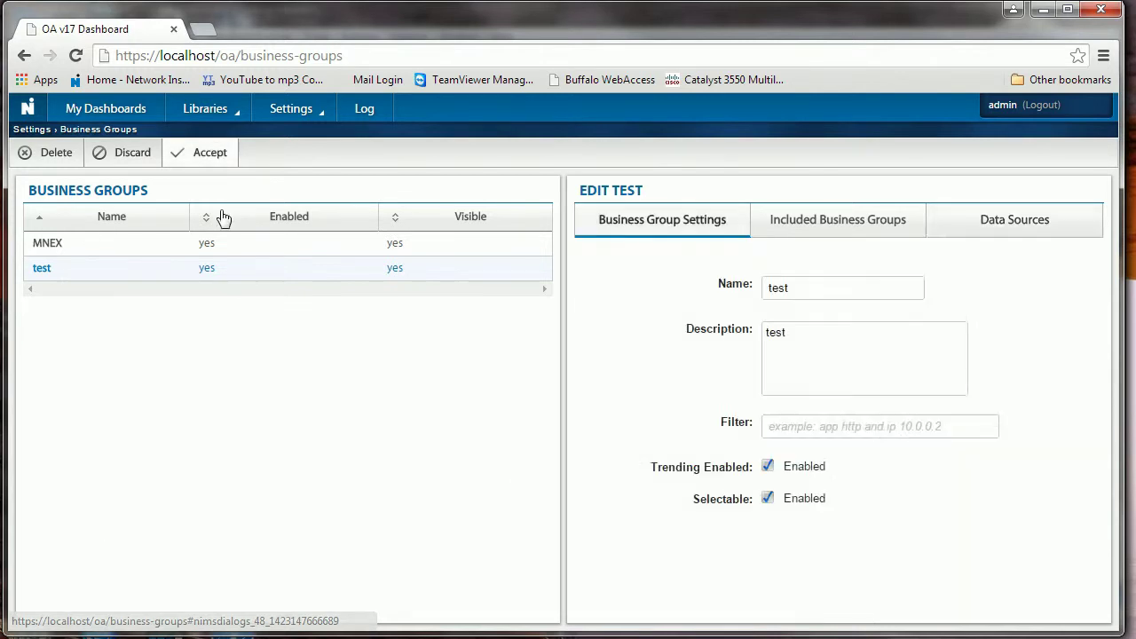
left_click(290, 114)
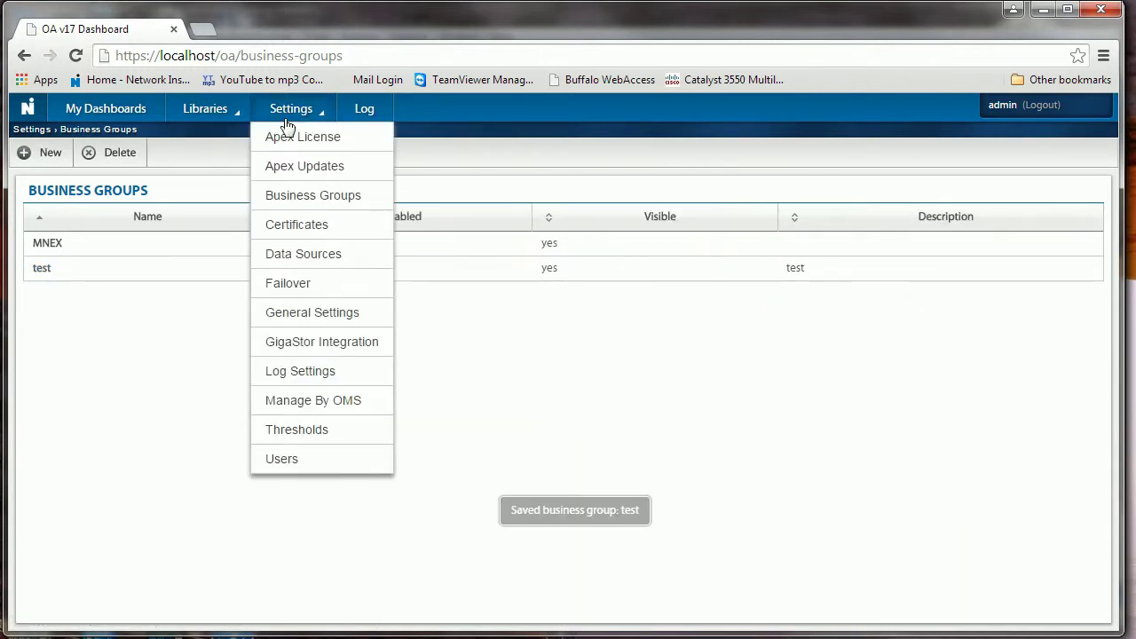
Add a new data source of type Observer with host 192.168.1.10
left_click(296, 264)
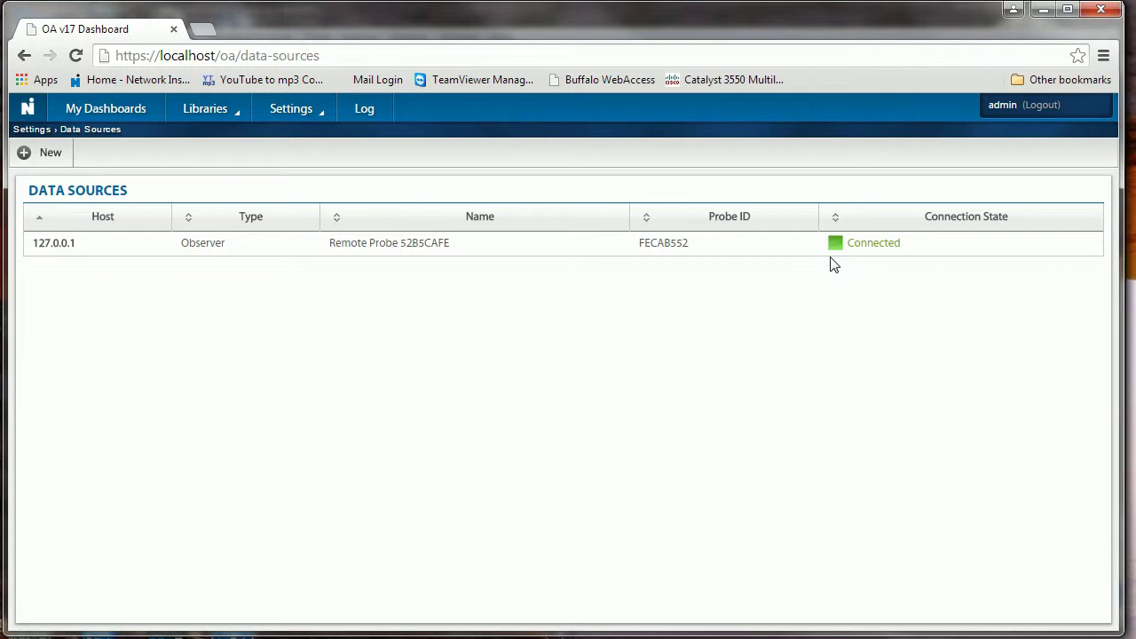
left_click(45, 158)
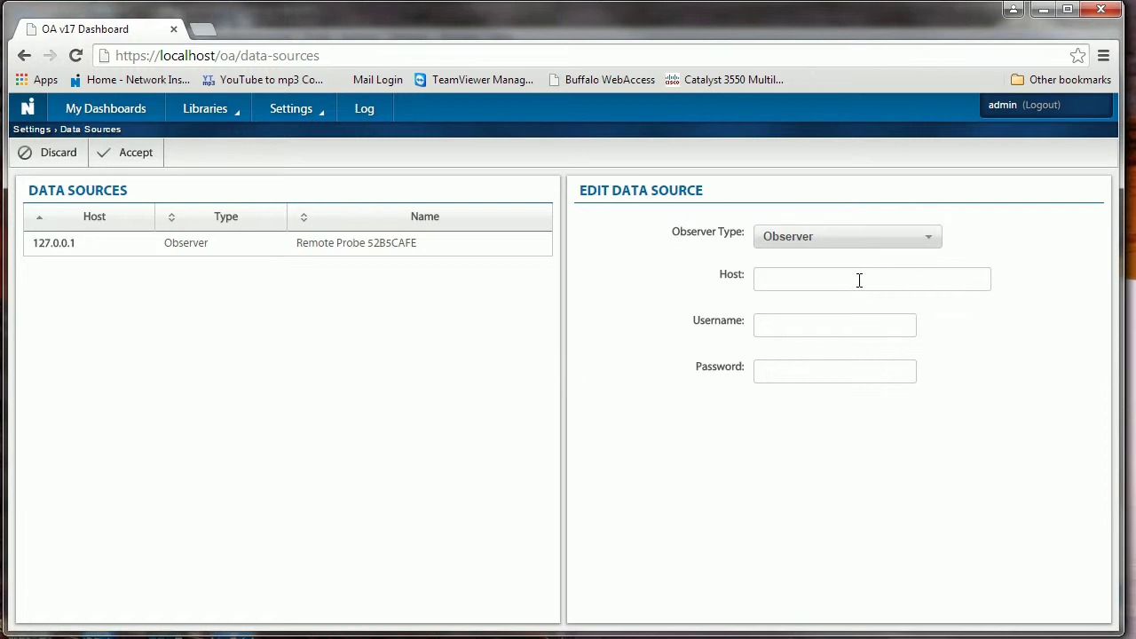
mouse_move(928, 249)
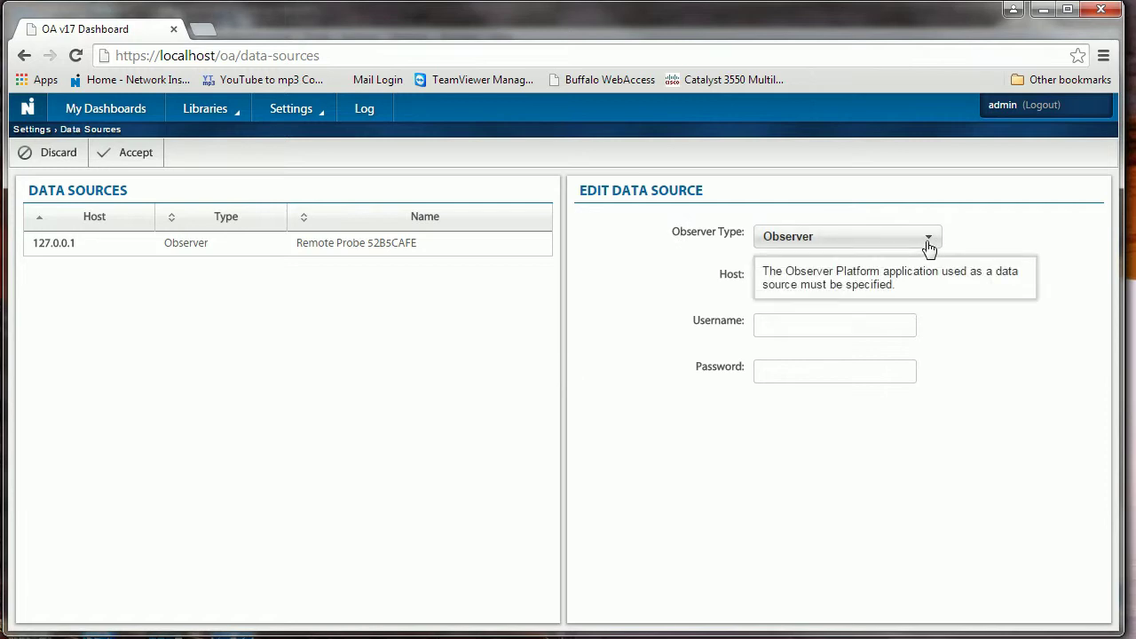
left_click(779, 278)
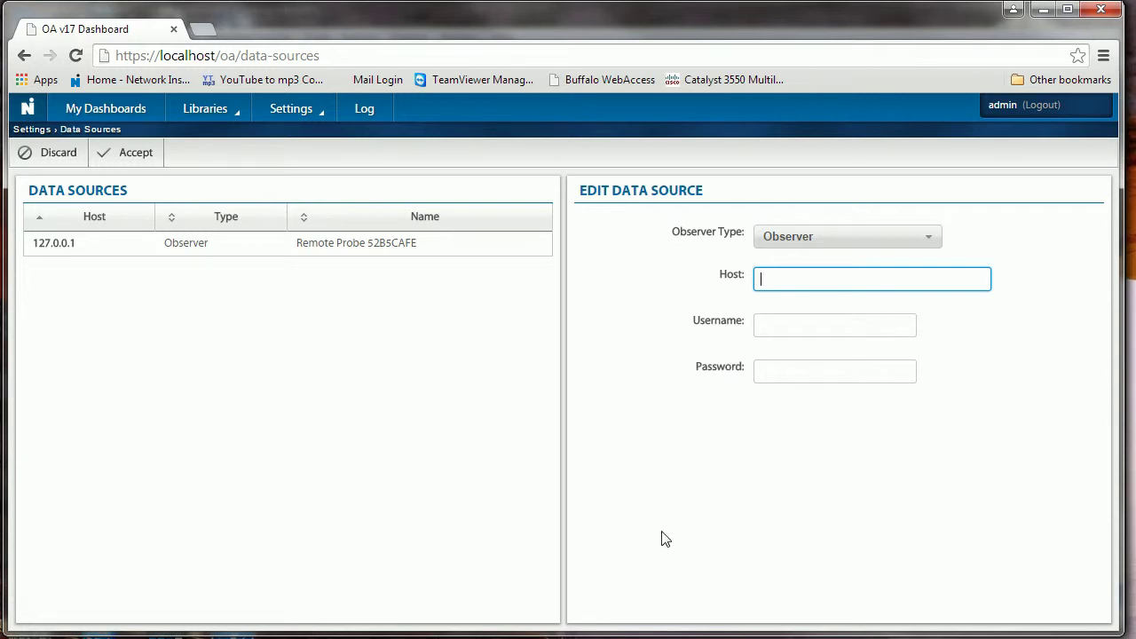
left_click(927, 239)
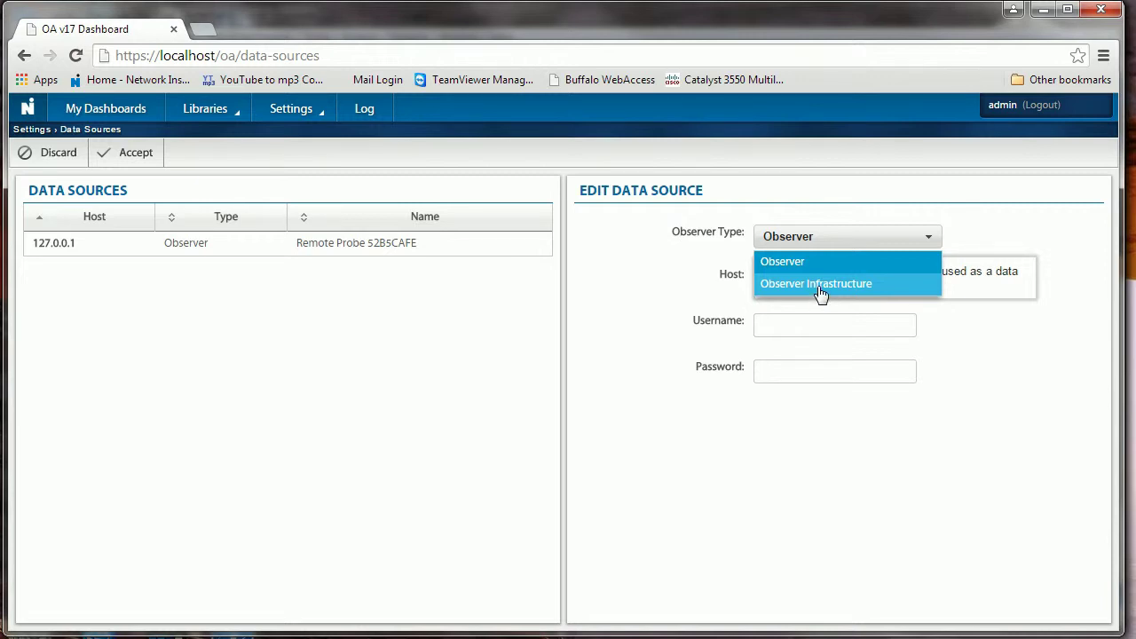
left_click(793, 262)
left_click(776, 279)
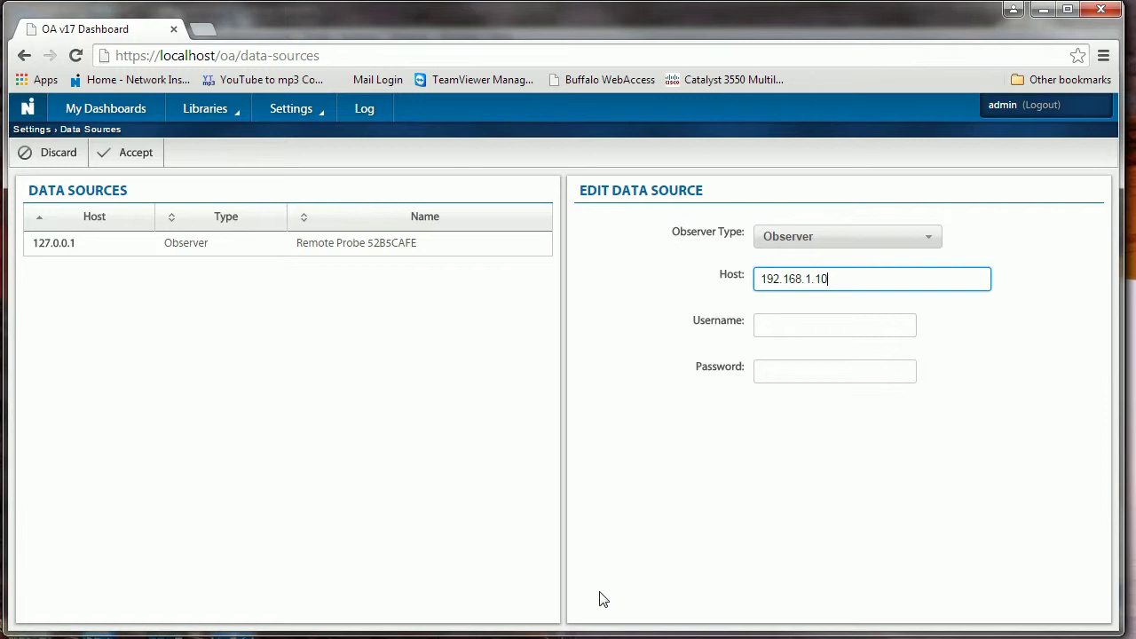
left_click(775, 324)
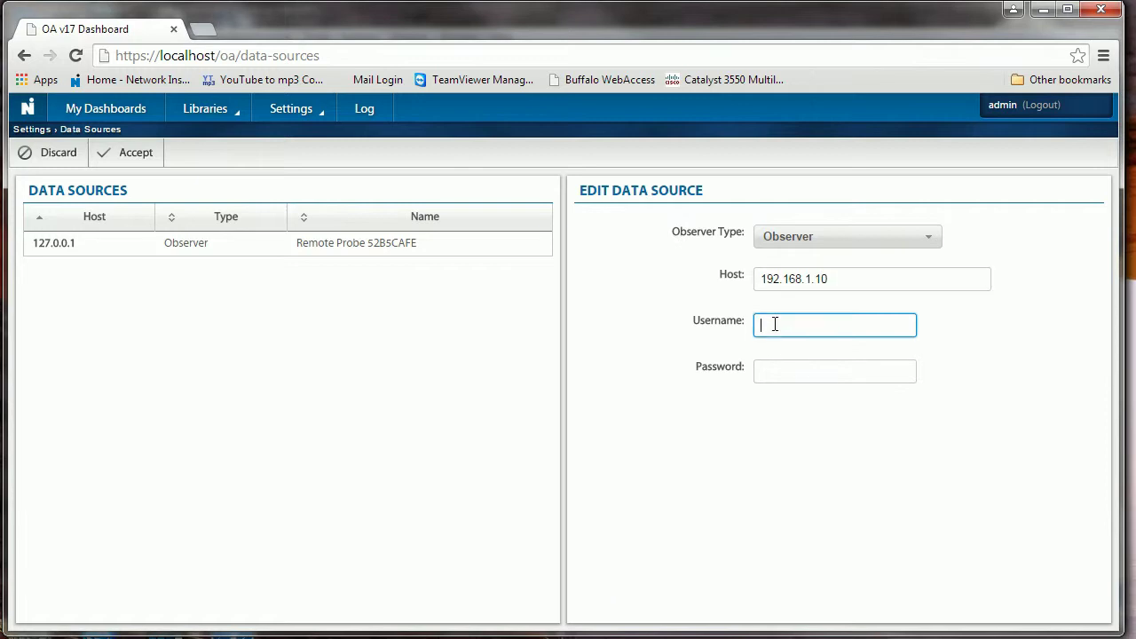
mouse_move(782, 377)
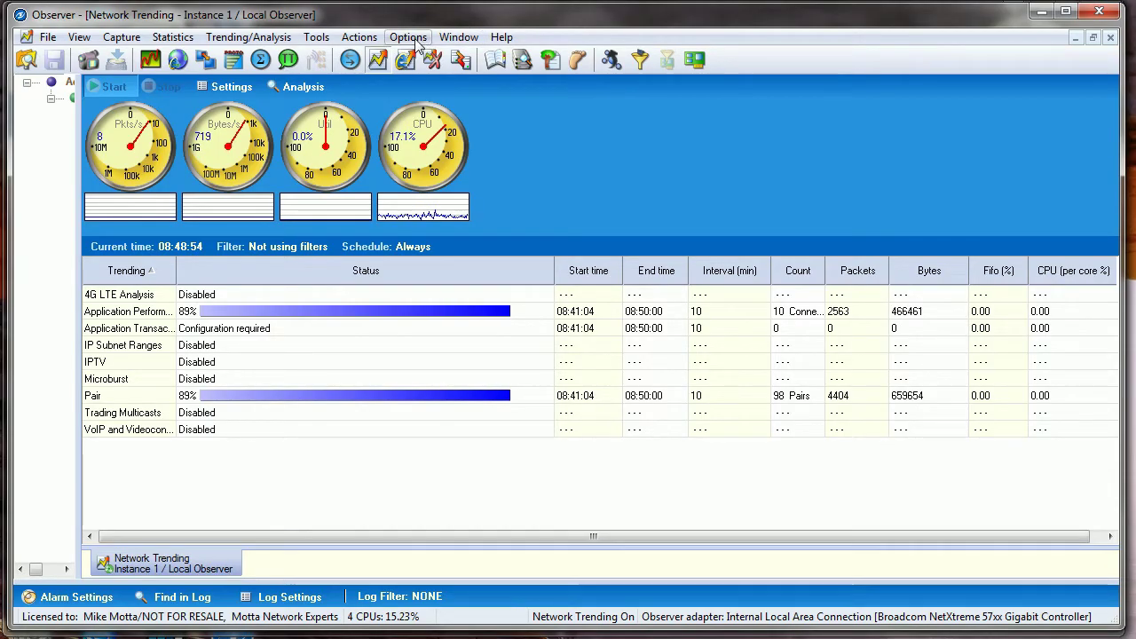
left_click(410, 37)
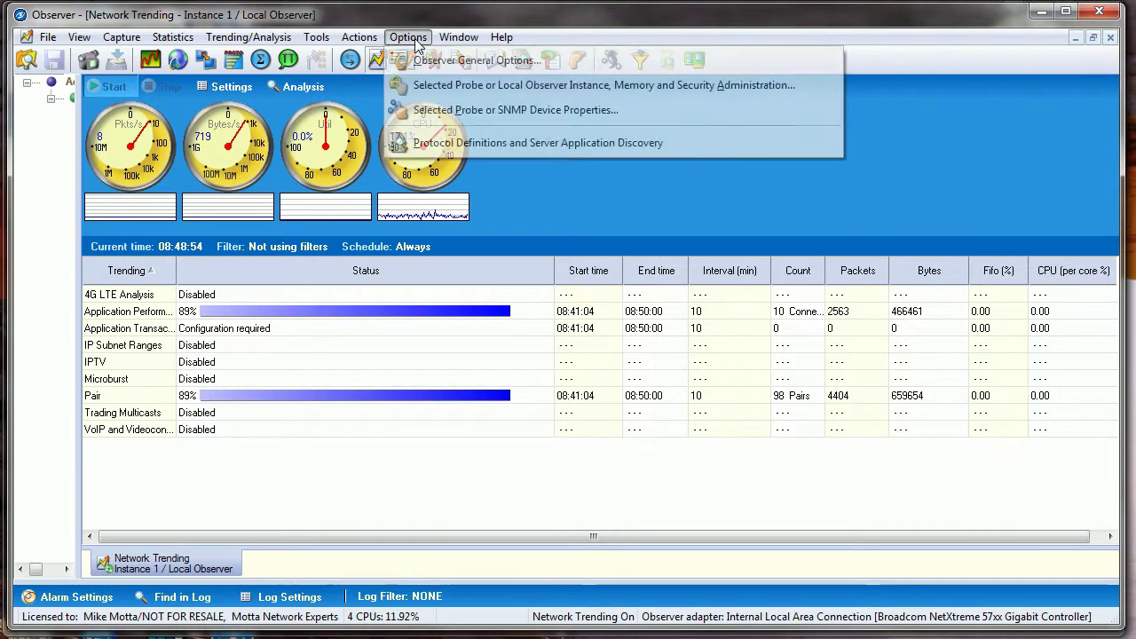
left_click(441, 93)
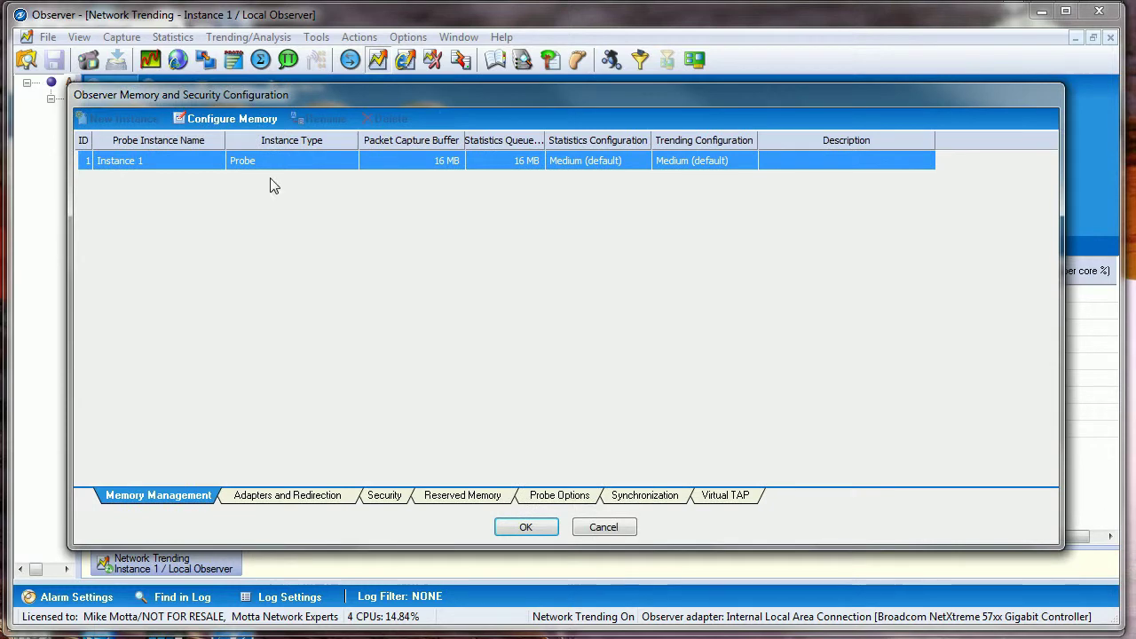
left_click(392, 497)
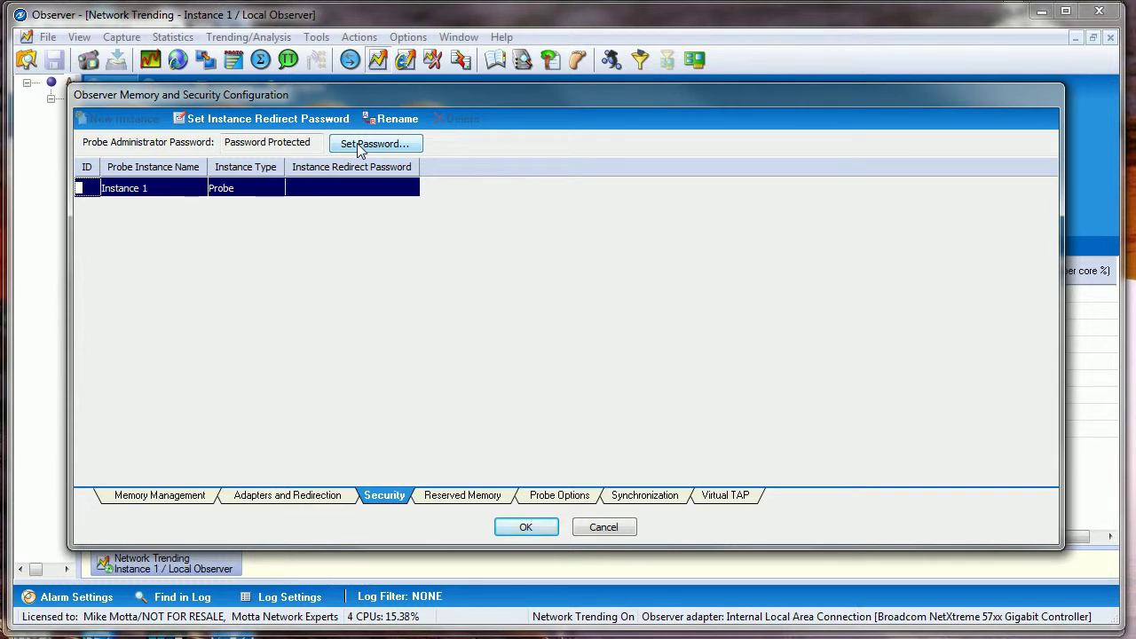
left_click(538, 529)
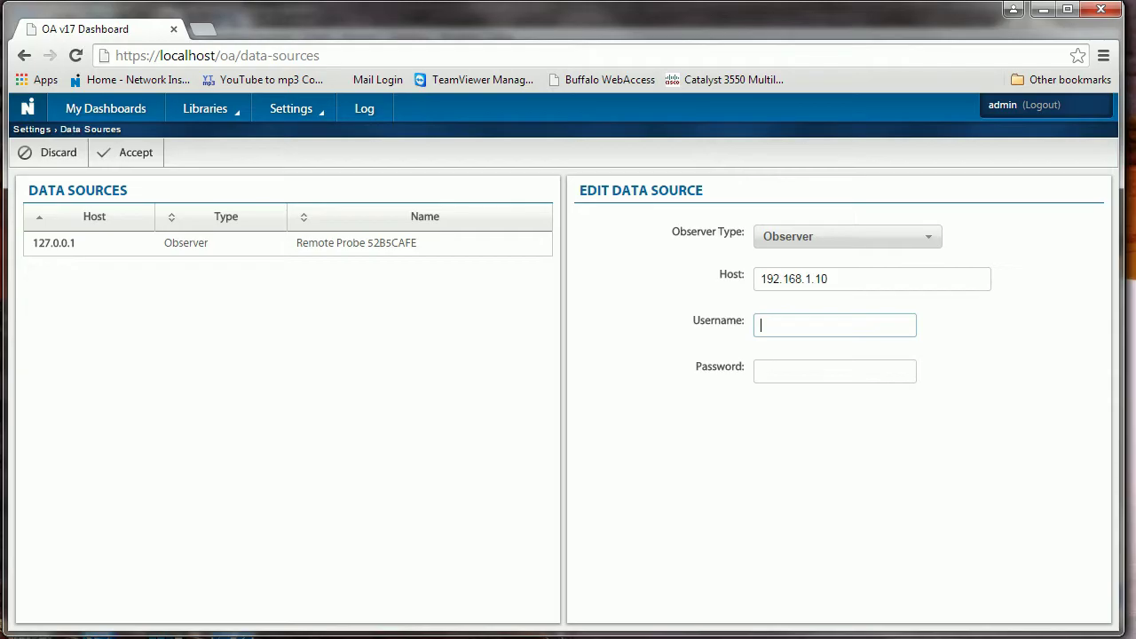
Save the new data source with the admin username and its password
left_click(750, 325)
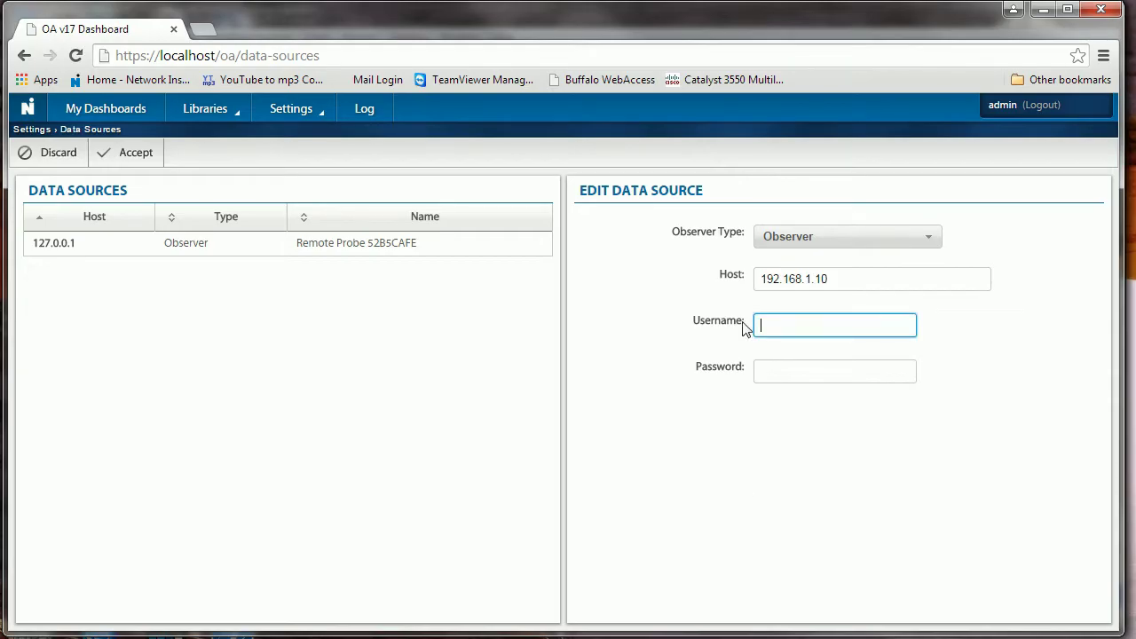
left_click(766, 320)
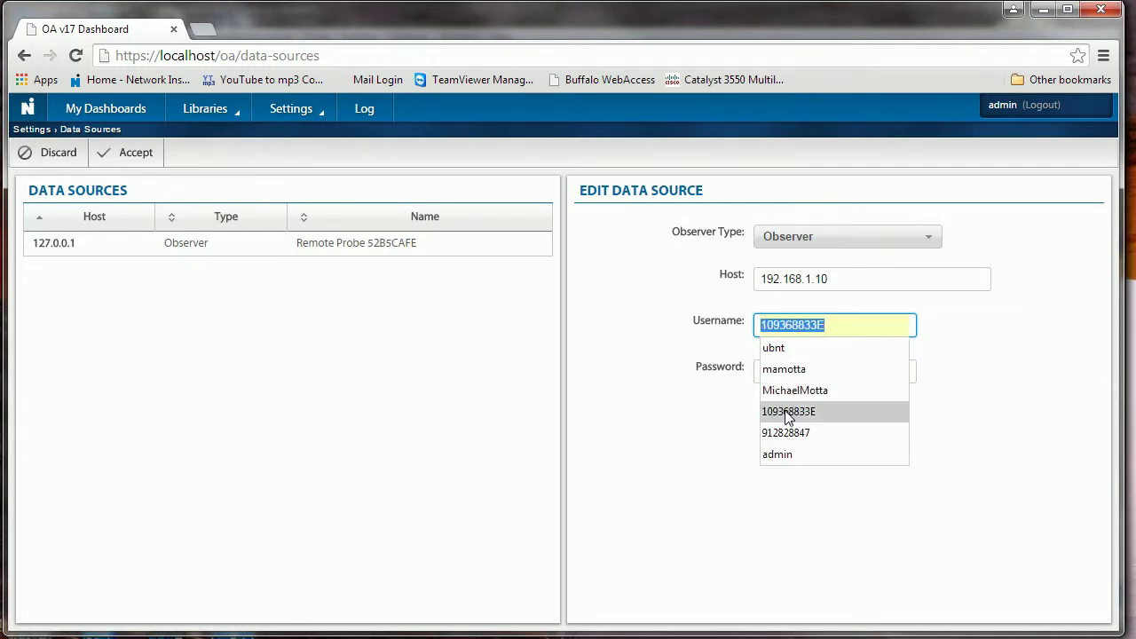
type("ad")
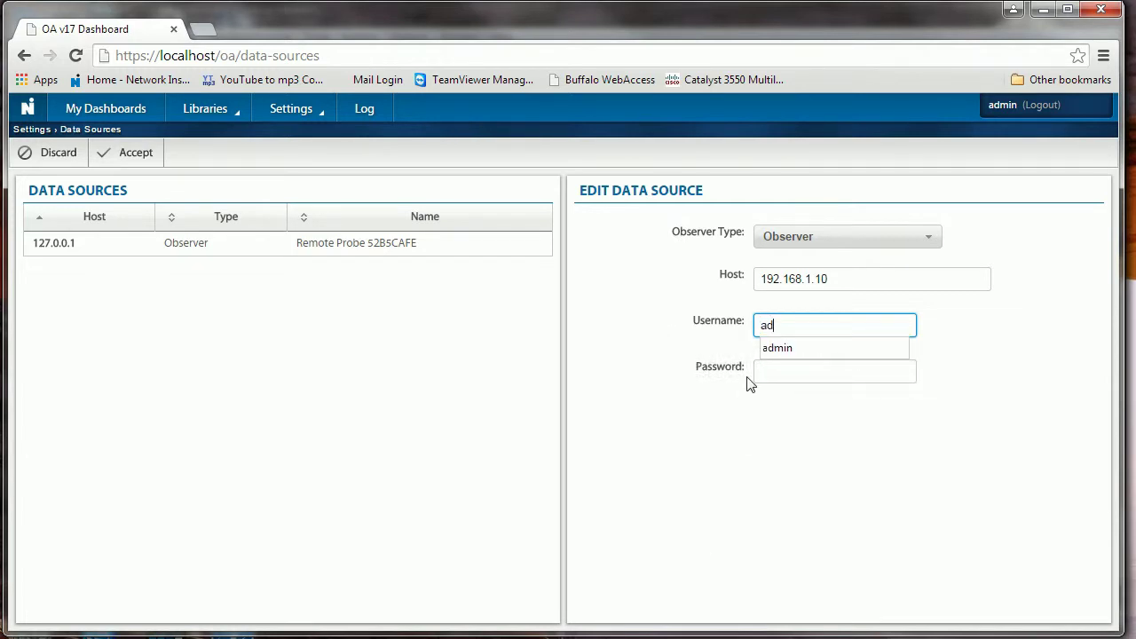
left_click(793, 346)
left_click(770, 376)
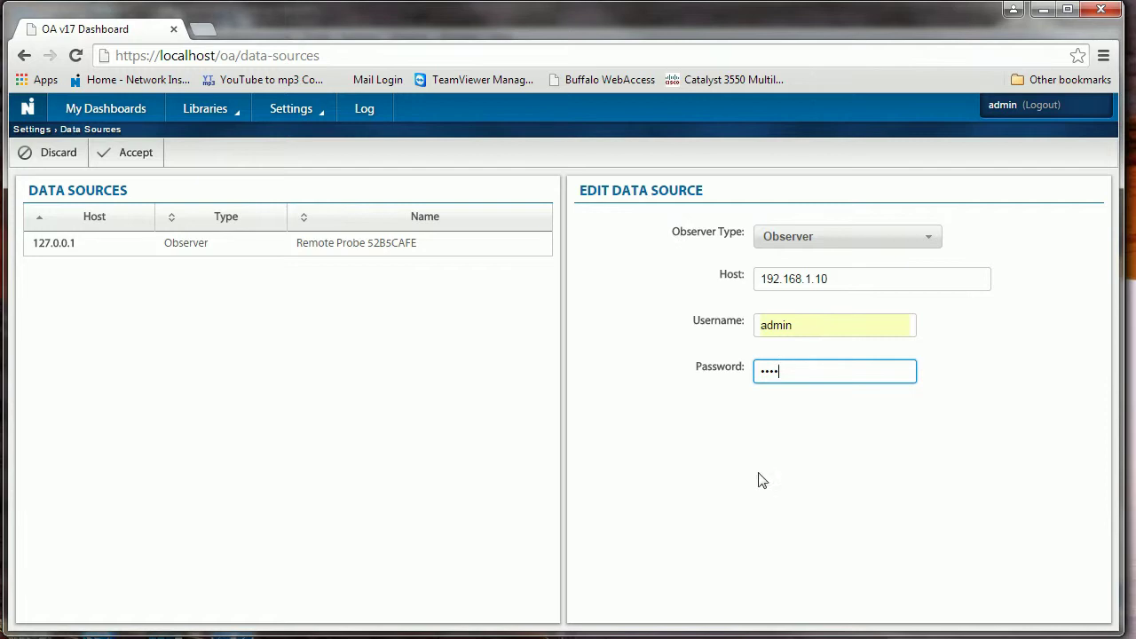
left_click(128, 153)
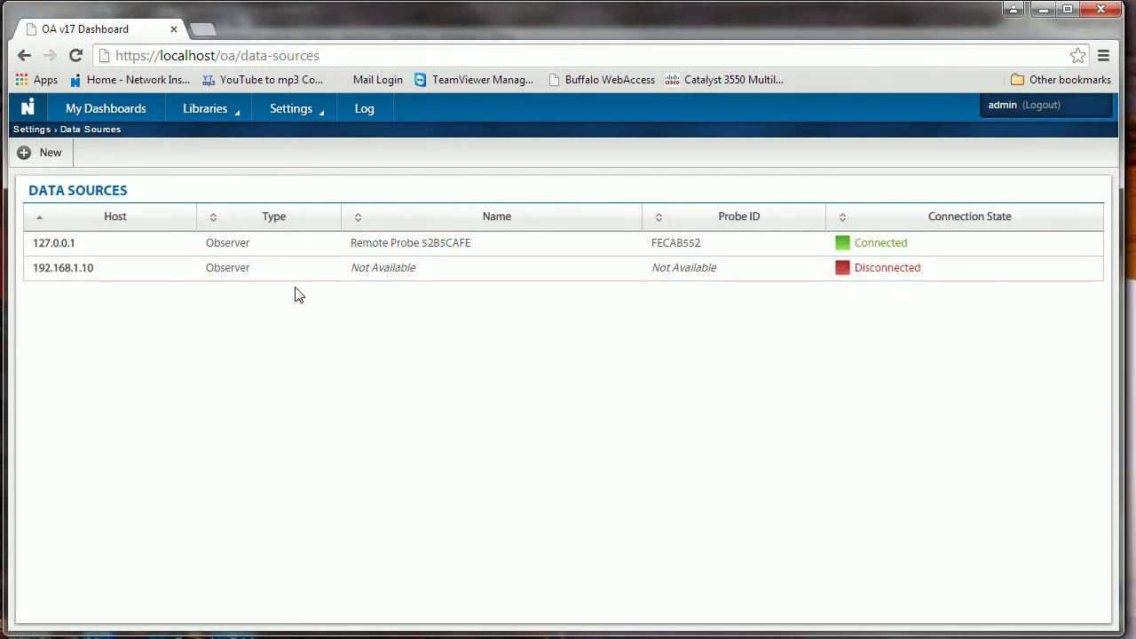
Change the 192.168.1.10 data source's host to 192.168.1.153 and save it
left_click(93, 277)
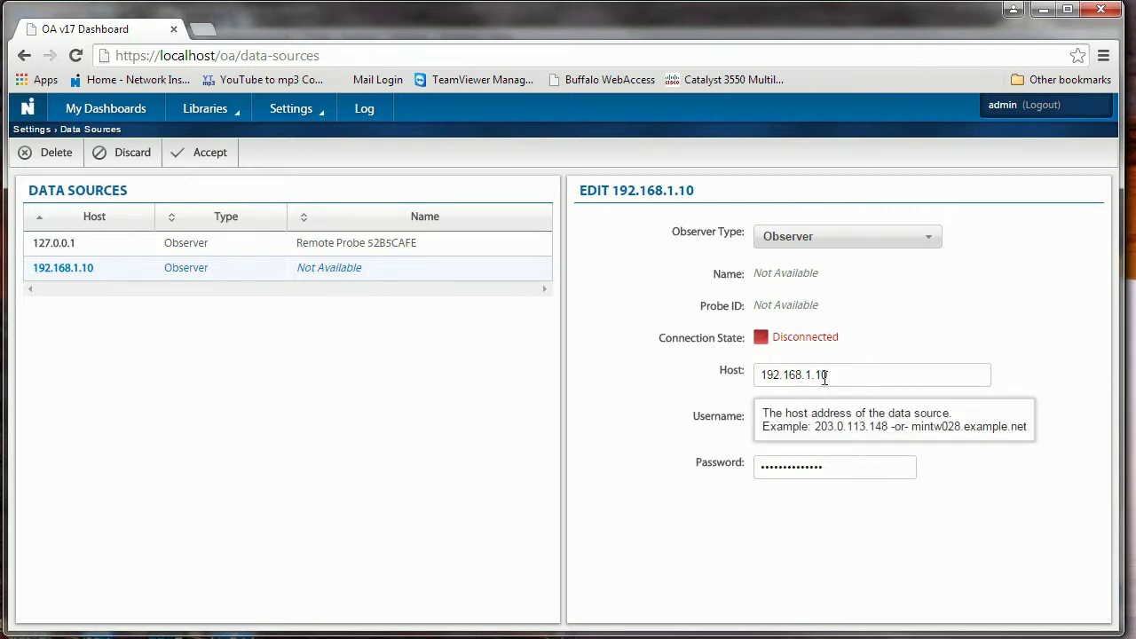
left_click_drag(821, 375, 832, 375)
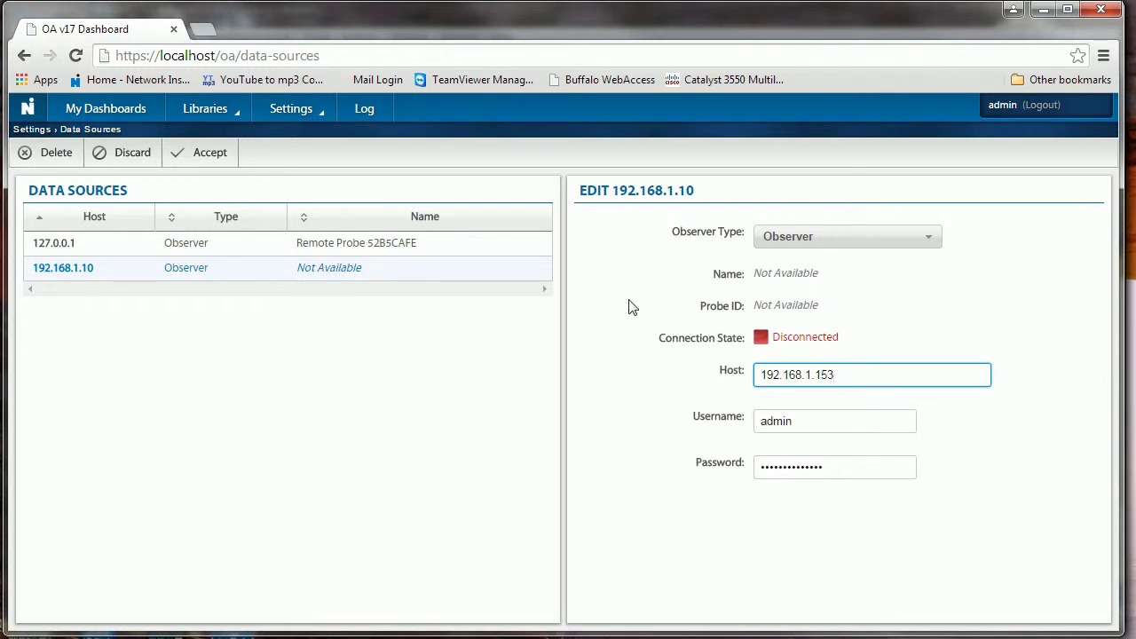
left_click(203, 154)
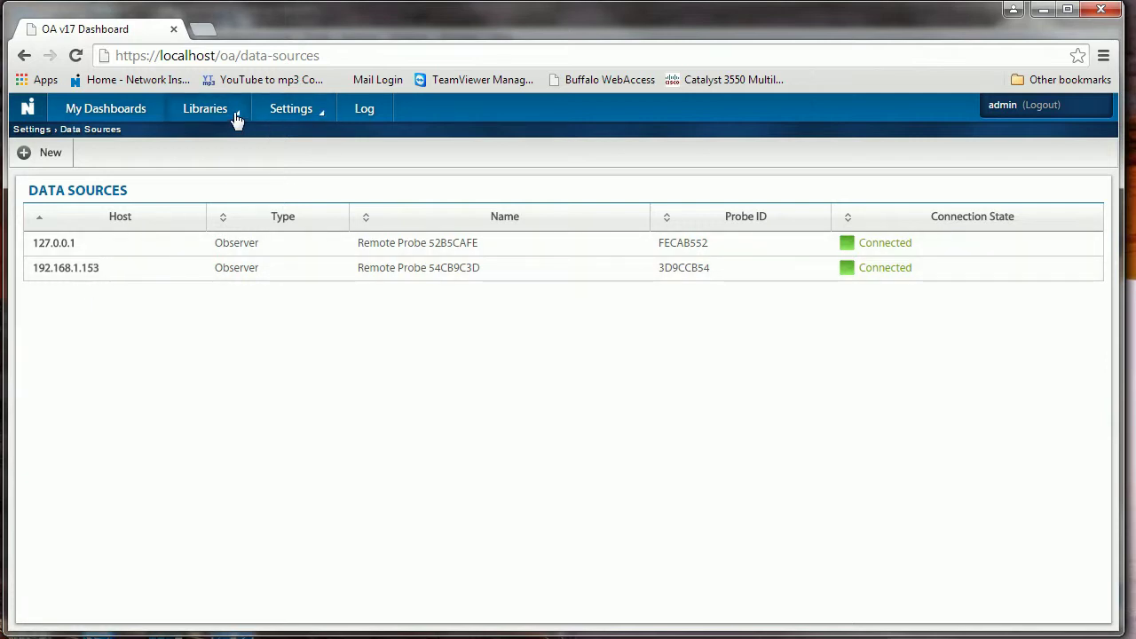
left_click(285, 113)
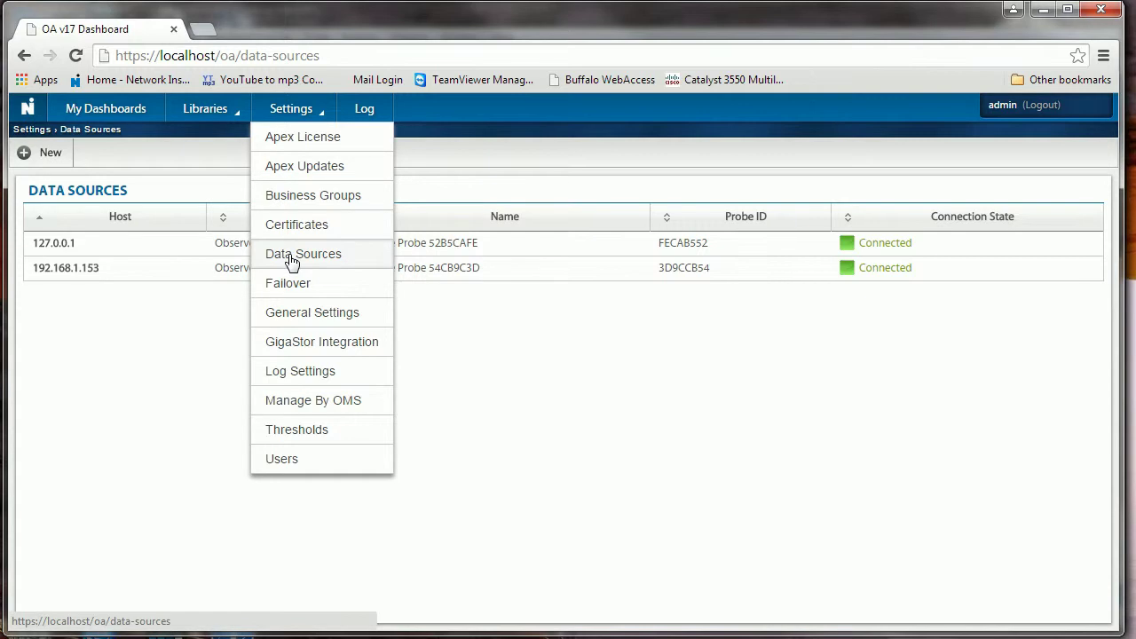
left_click(295, 203)
left_click(109, 270)
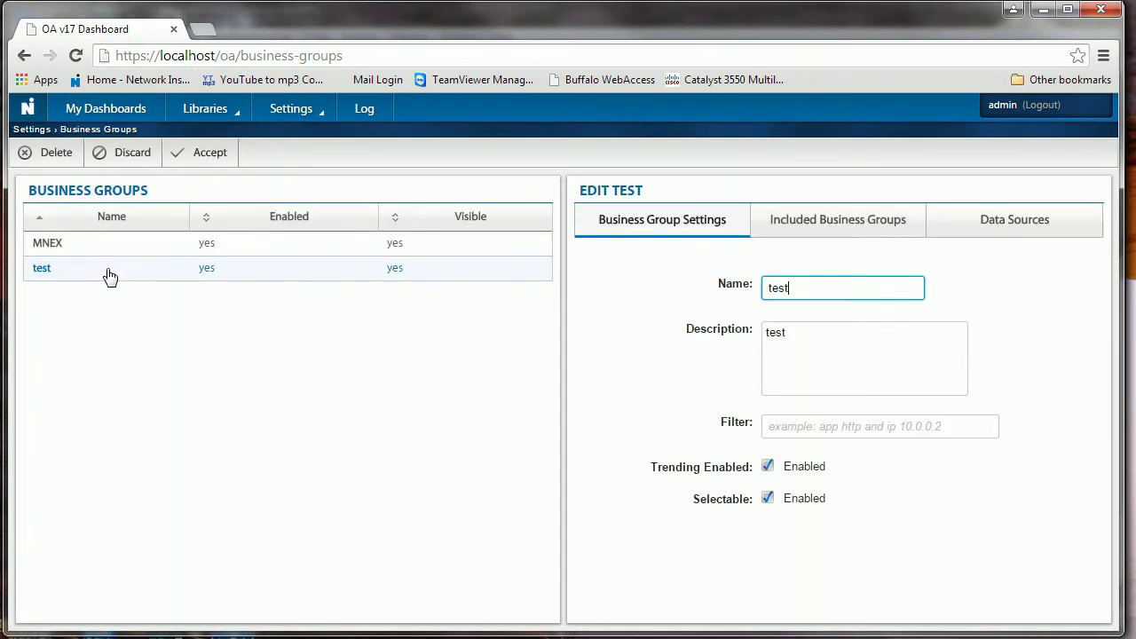
left_click(976, 225)
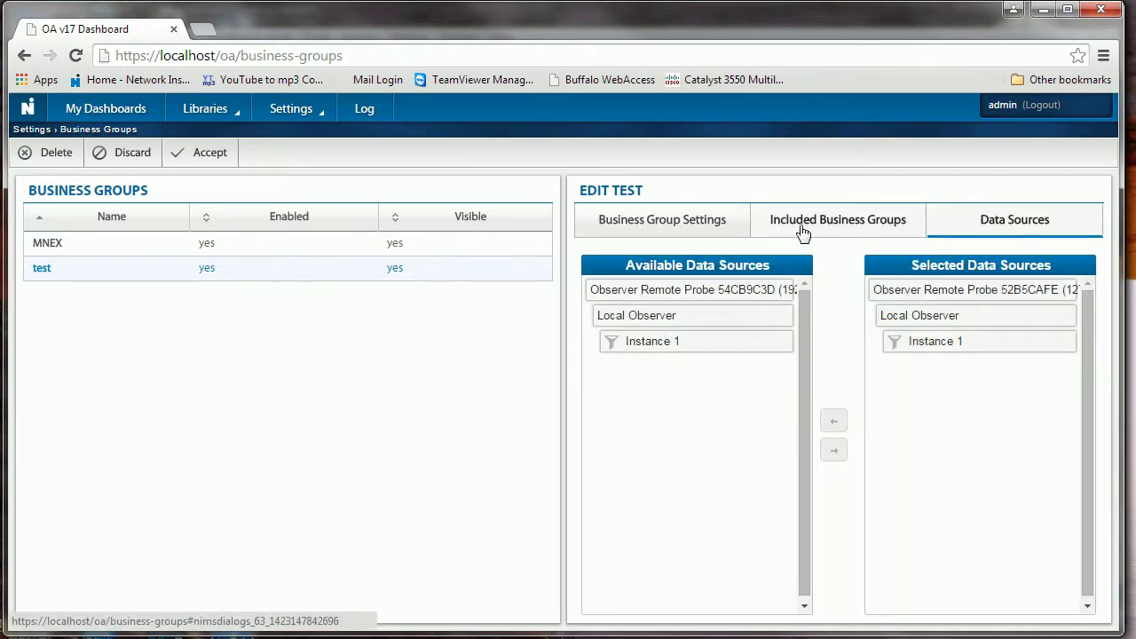
left_click(690, 228)
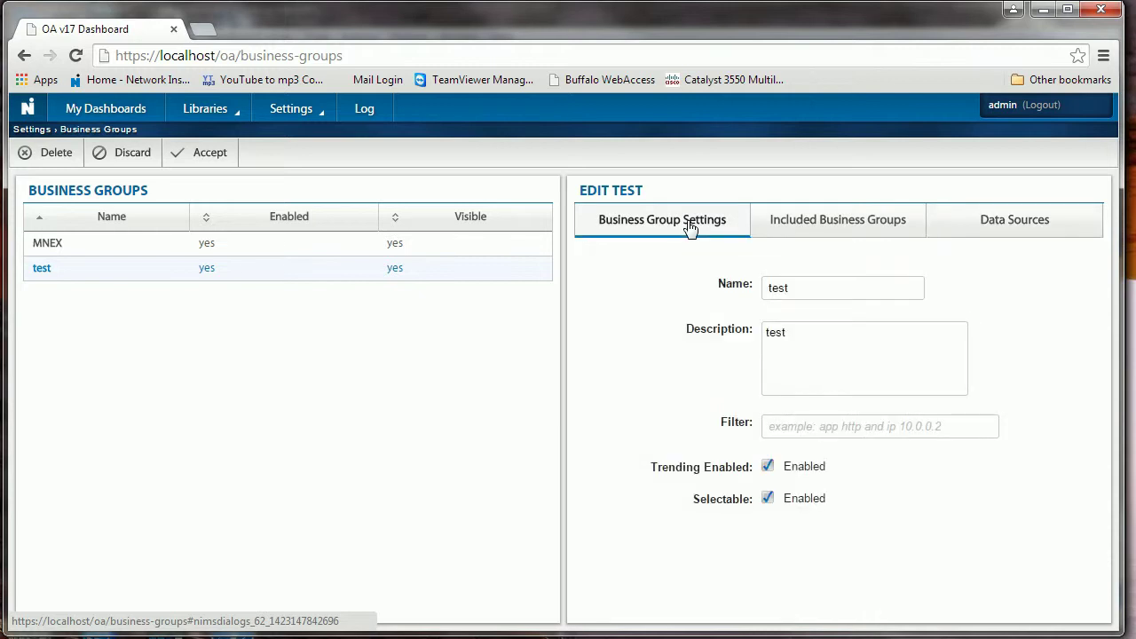
left_click(838, 229)
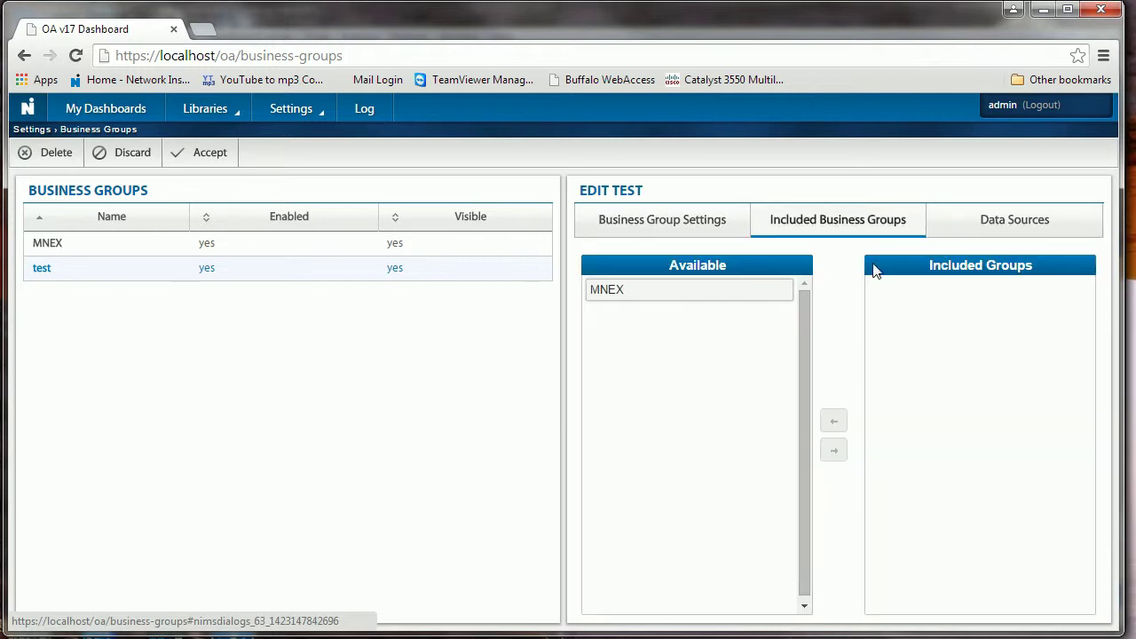
left_click(994, 223)
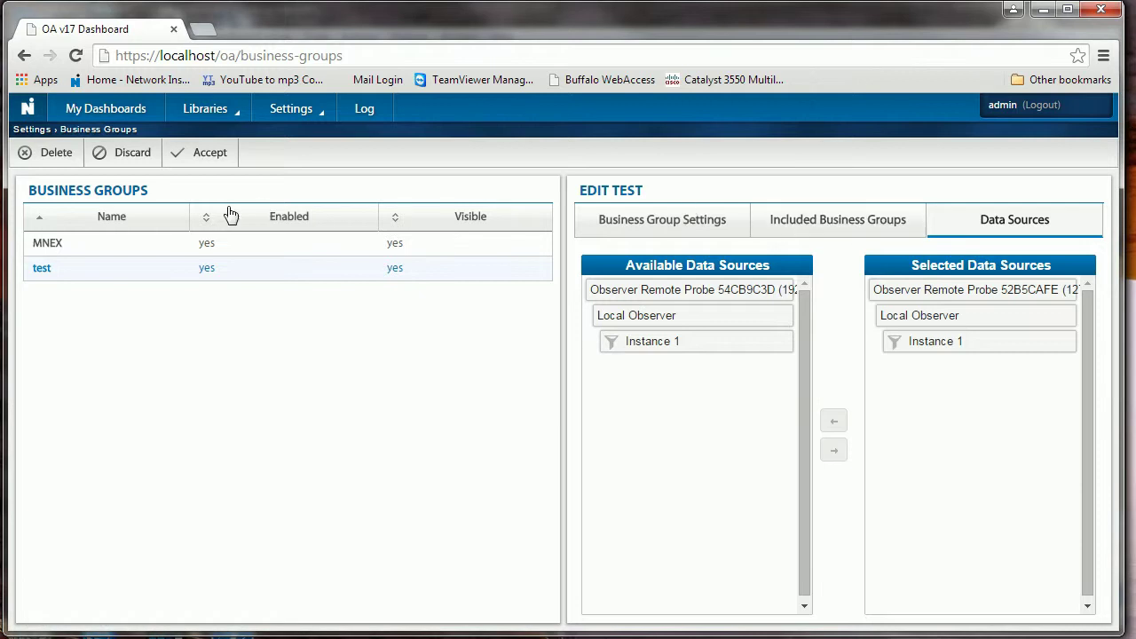
left_click(203, 155)
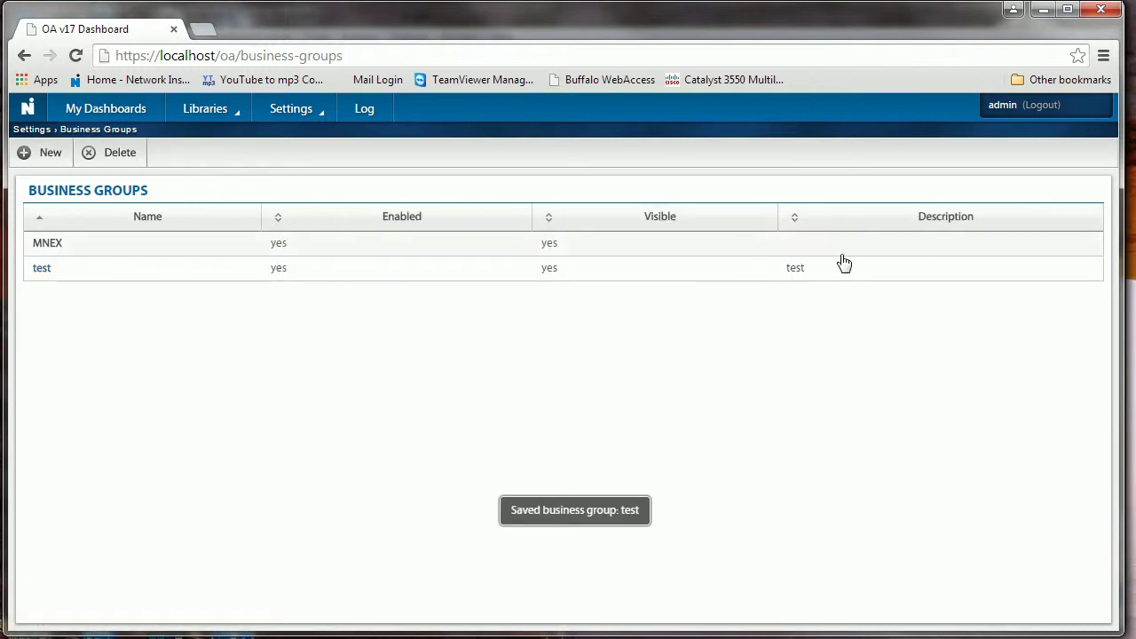
left_click(277, 113)
left_click(280, 258)
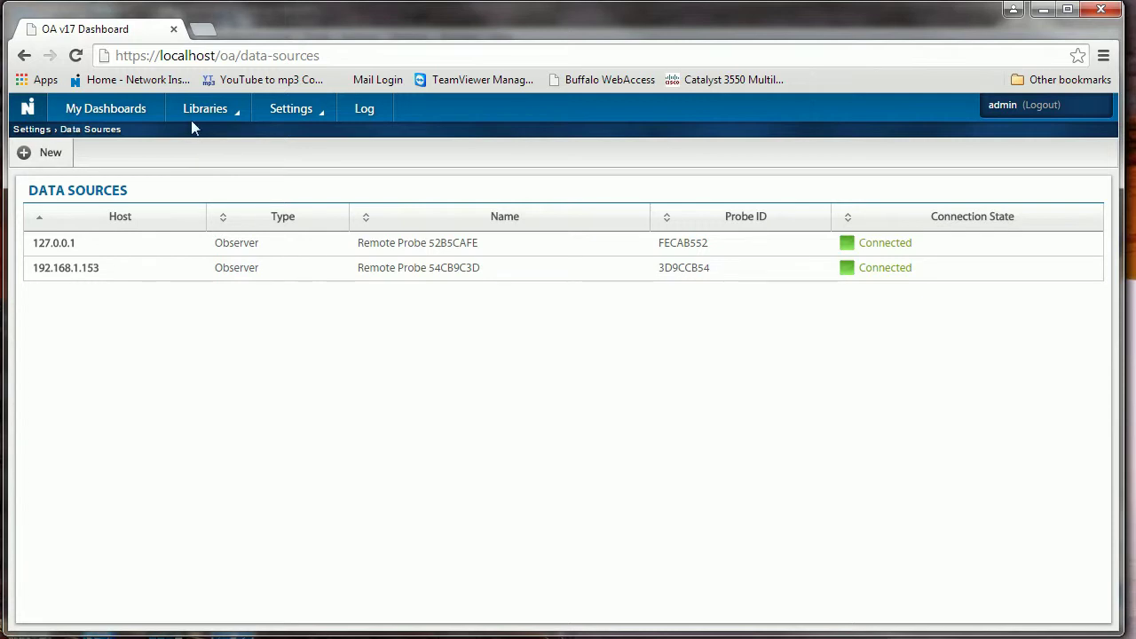
left_click(293, 113)
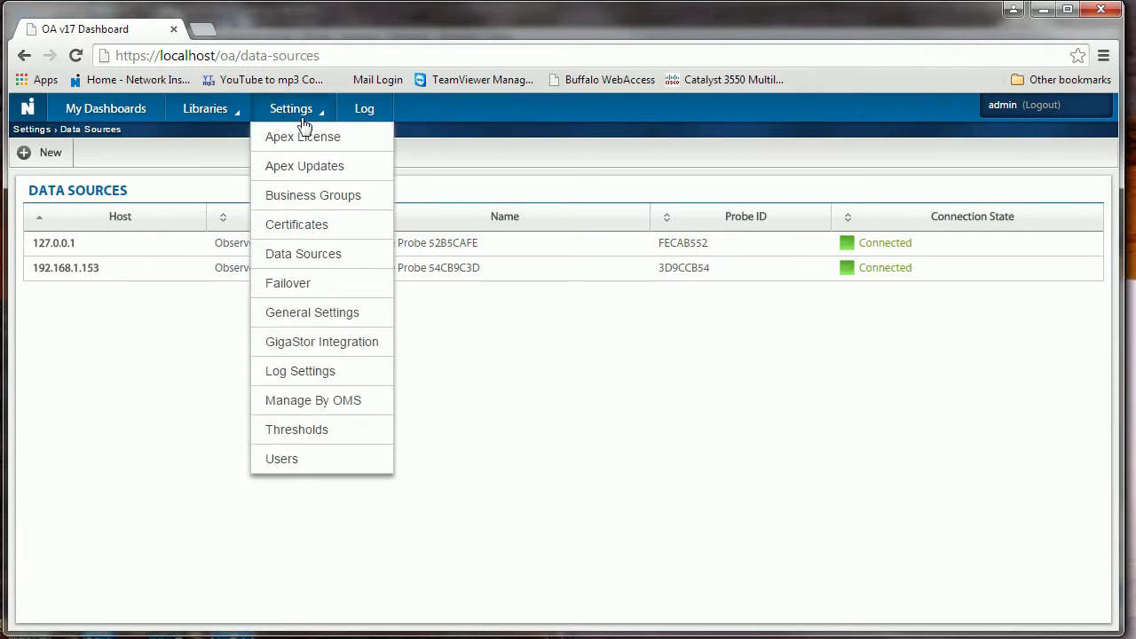
Review the MNEX business group's included groups and data sources, then save it
left_click(313, 199)
left_click(115, 252)
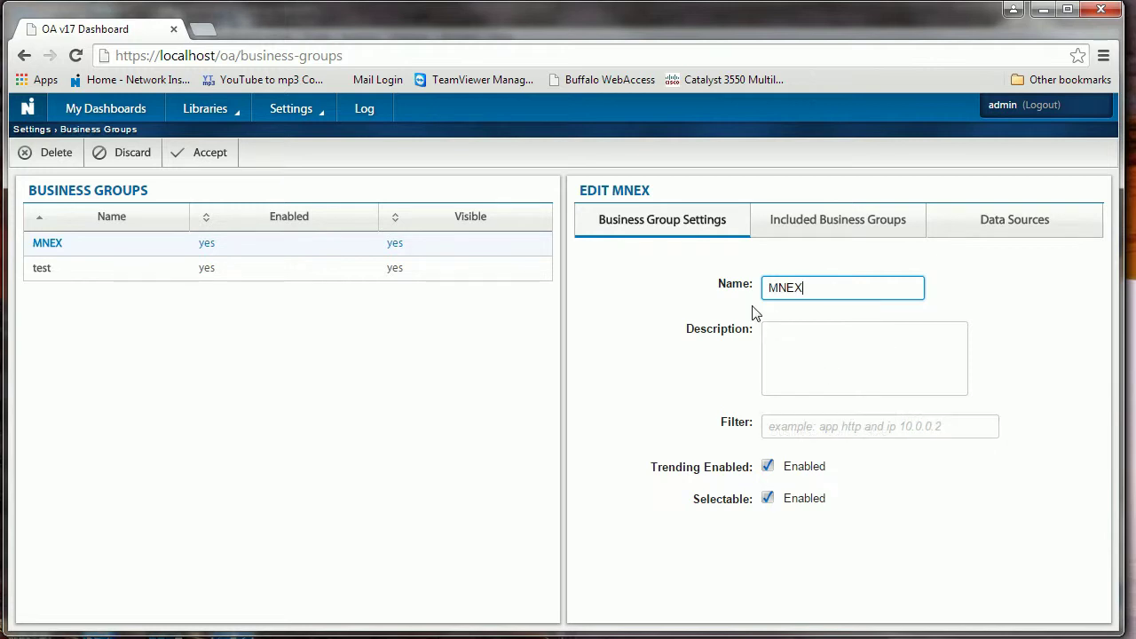
left_click(838, 221)
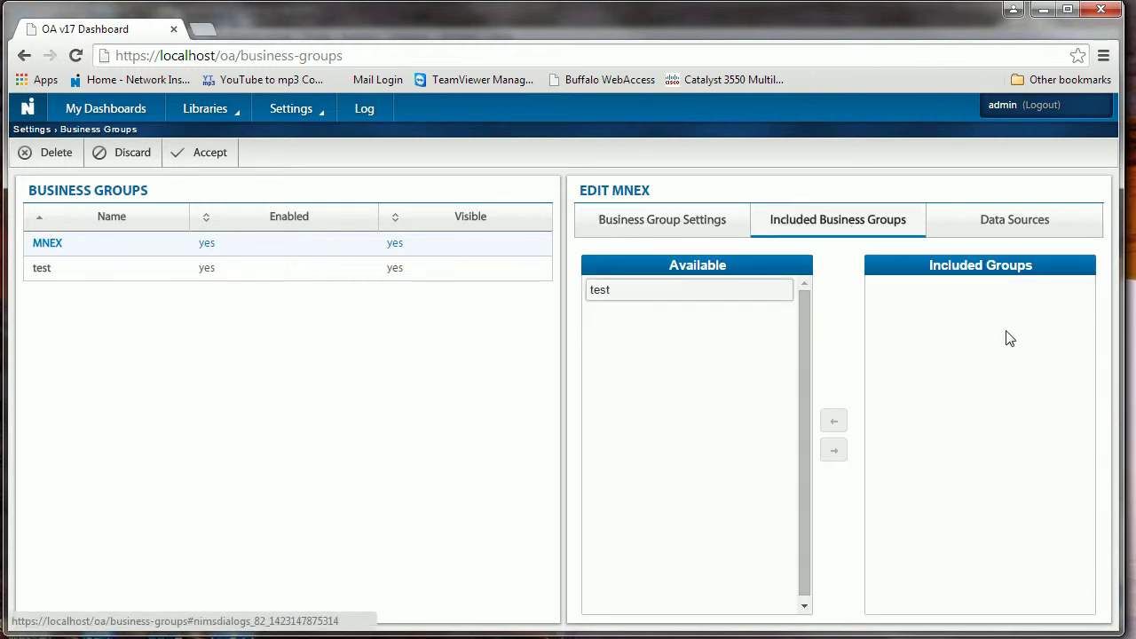
left_click(991, 224)
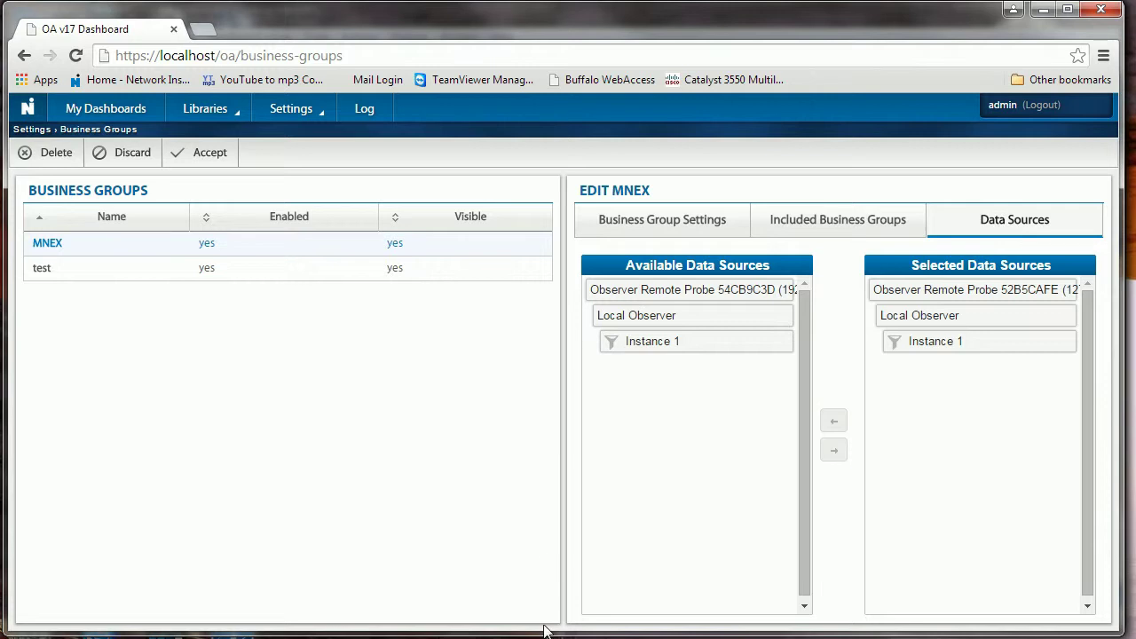
left_click(195, 158)
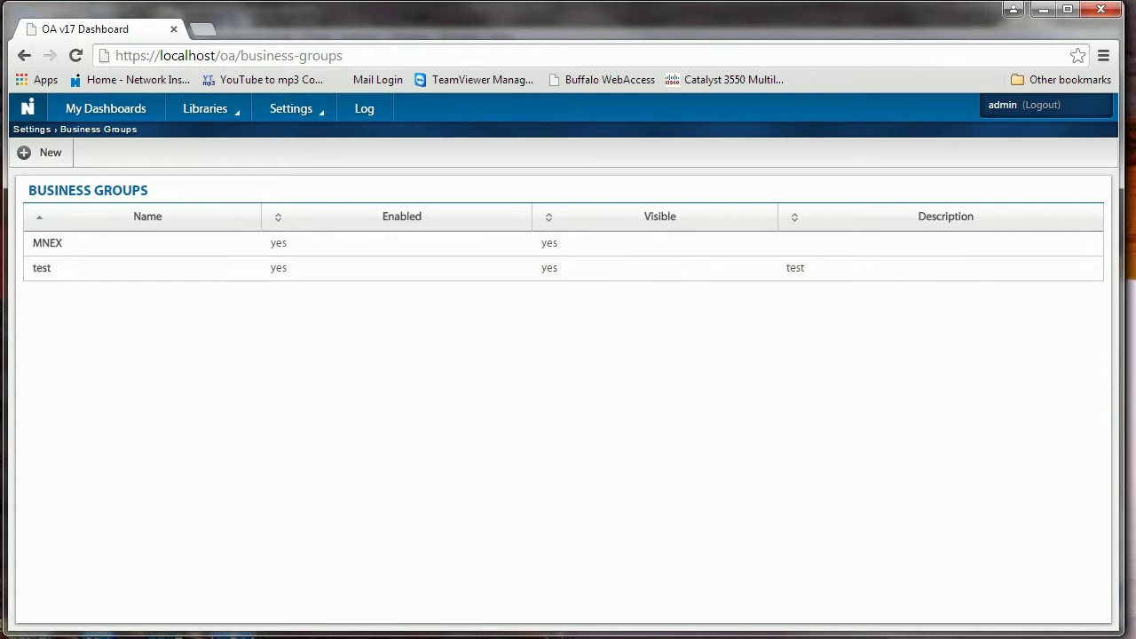
Add Remote Probe 54CB9C3D to the test group's data sources and save it
left_click(133, 267)
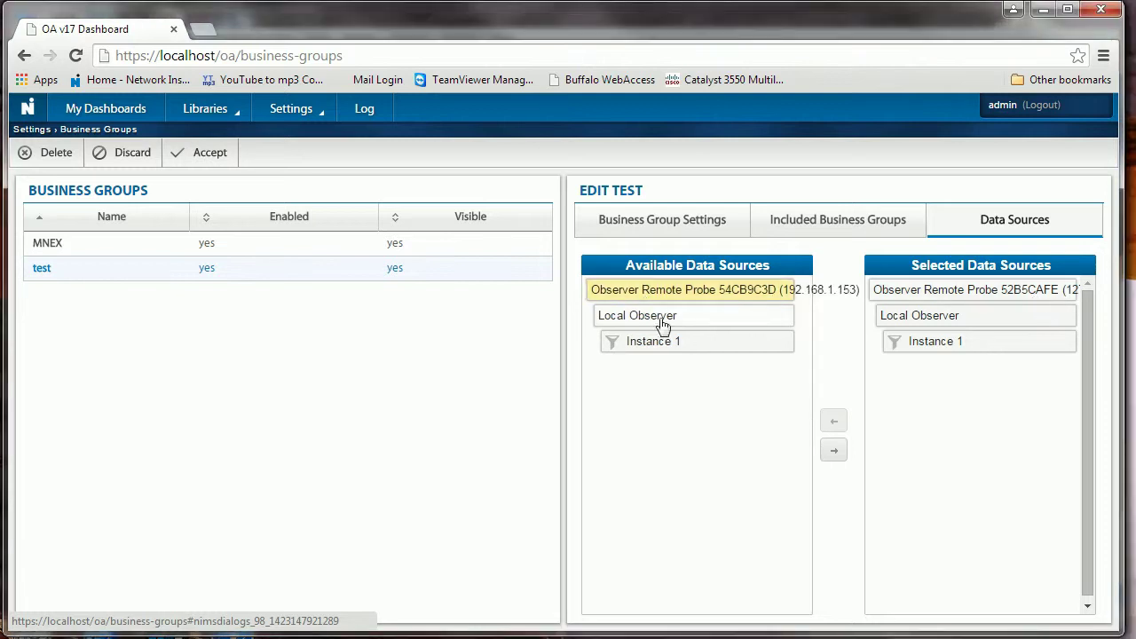
left_click(832, 452)
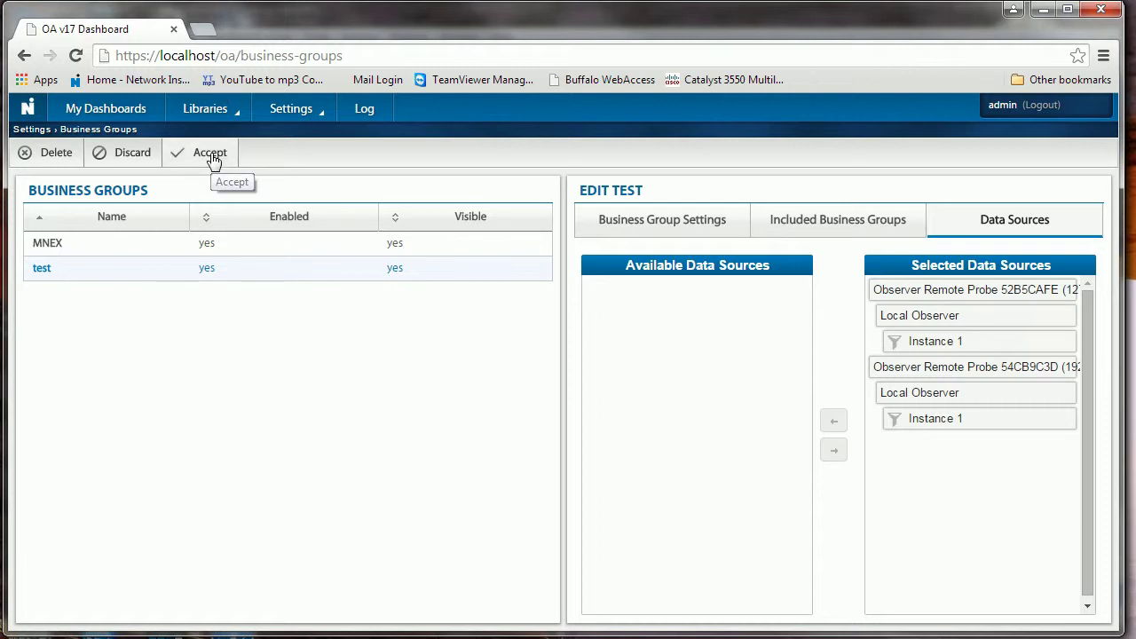
left_click(211, 155)
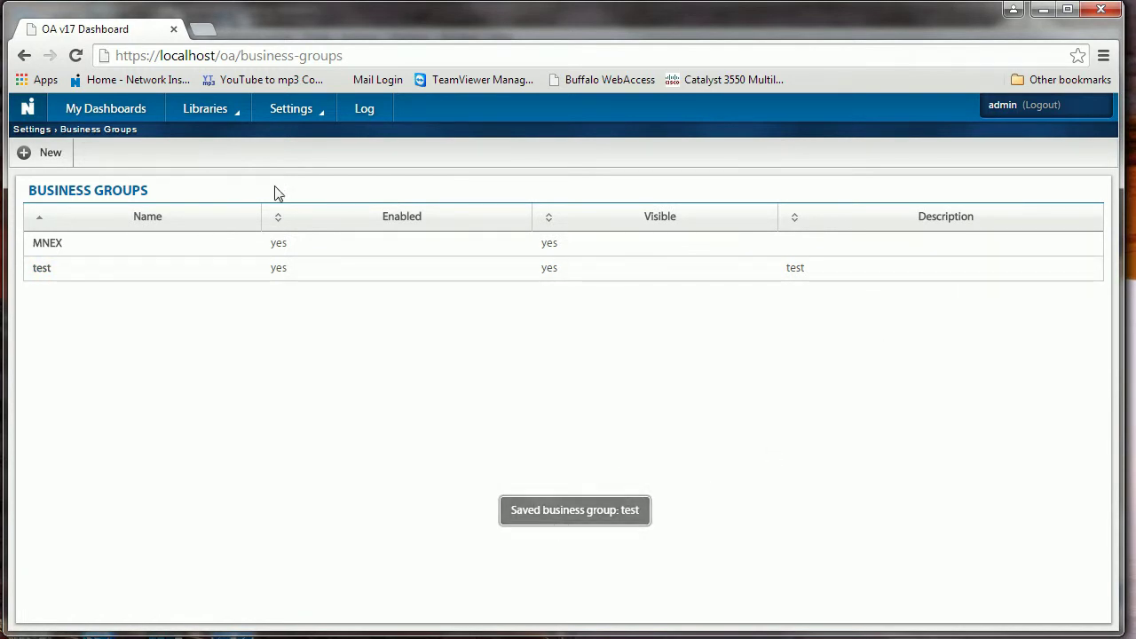
left_click(288, 117)
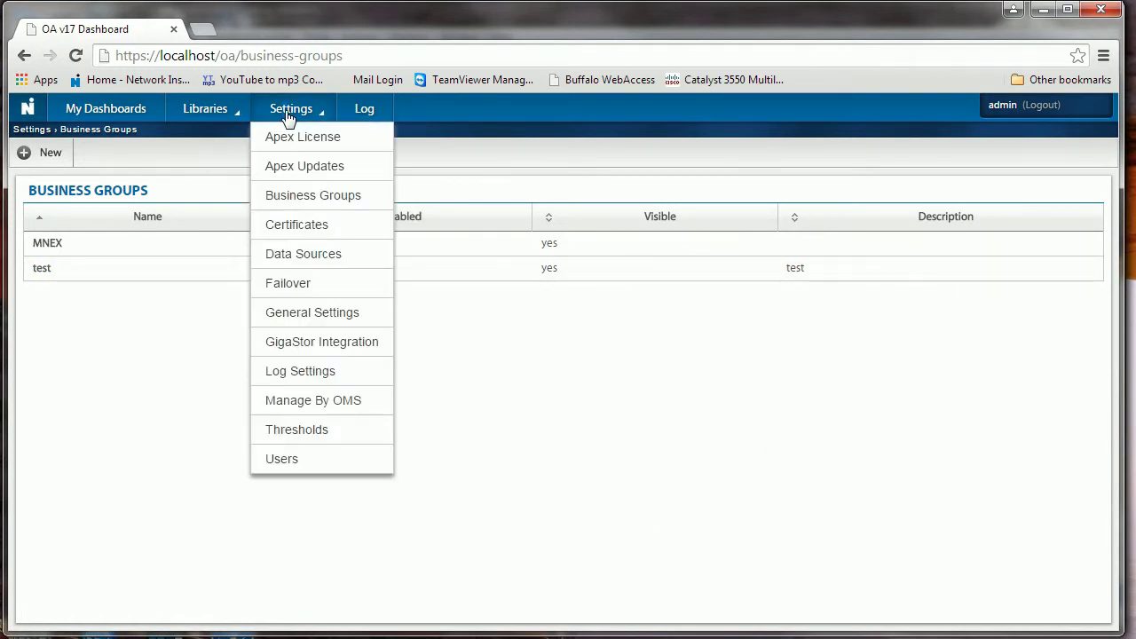
Verify both probes show Connected, then view My Dashboards for test and back to MNEX
left_click(306, 258)
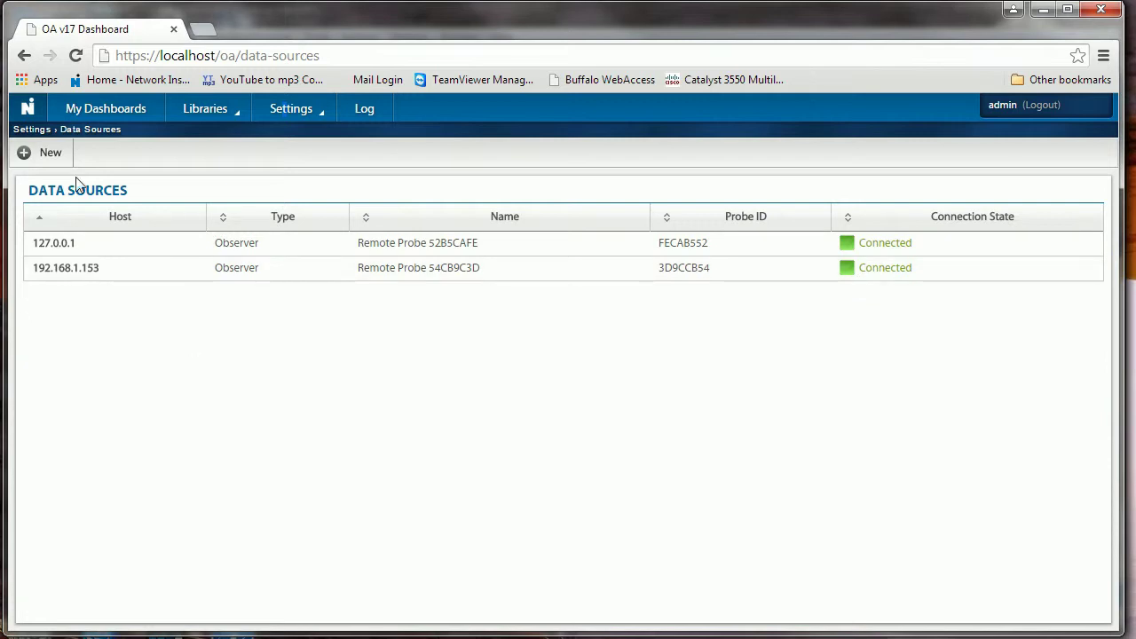
left_click(133, 116)
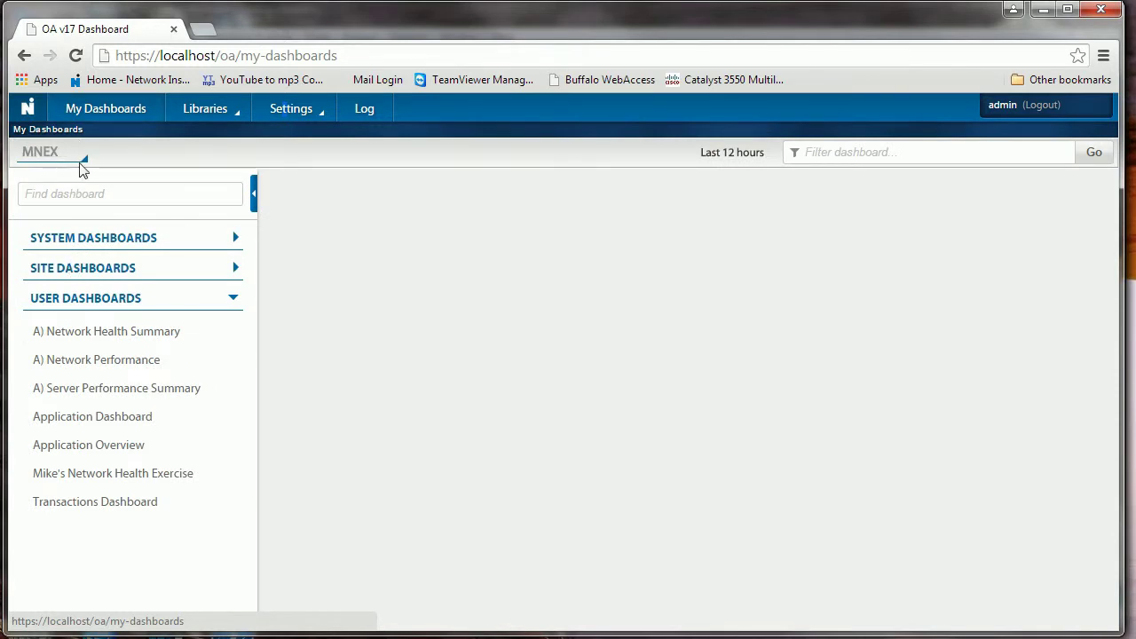
left_click(62, 155)
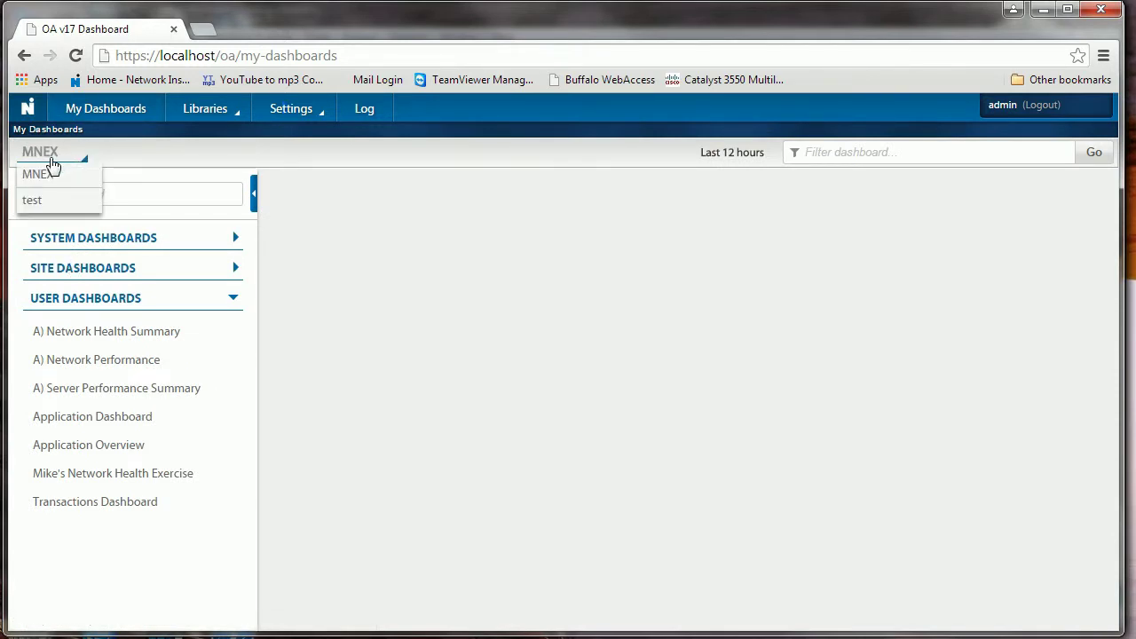
left_click(32, 201)
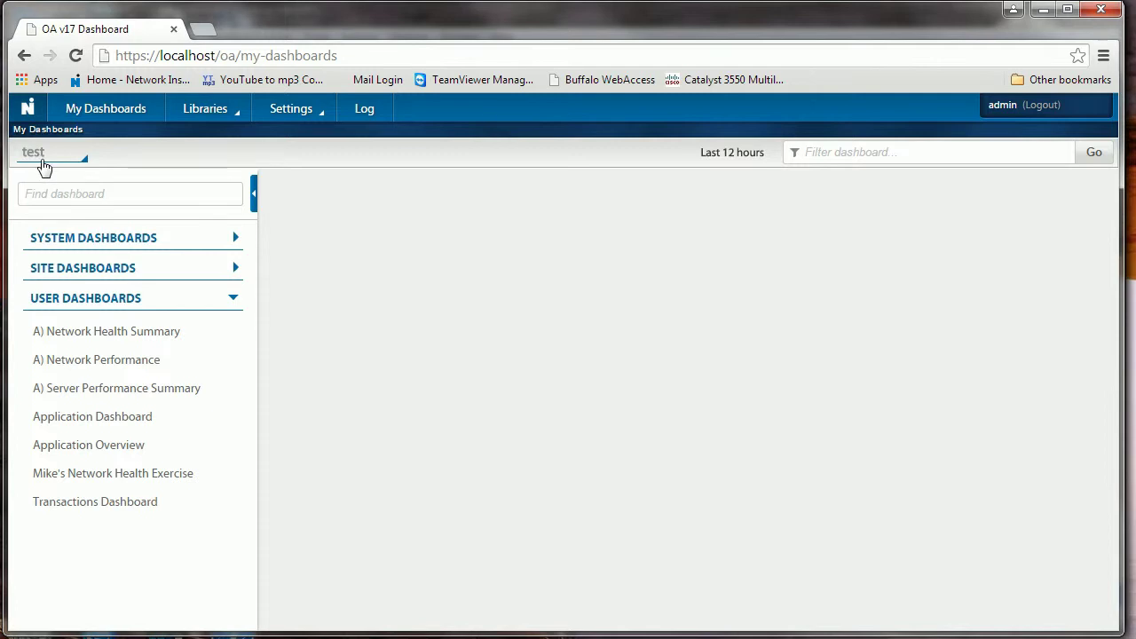
left_click(51, 160)
left_click(46, 175)
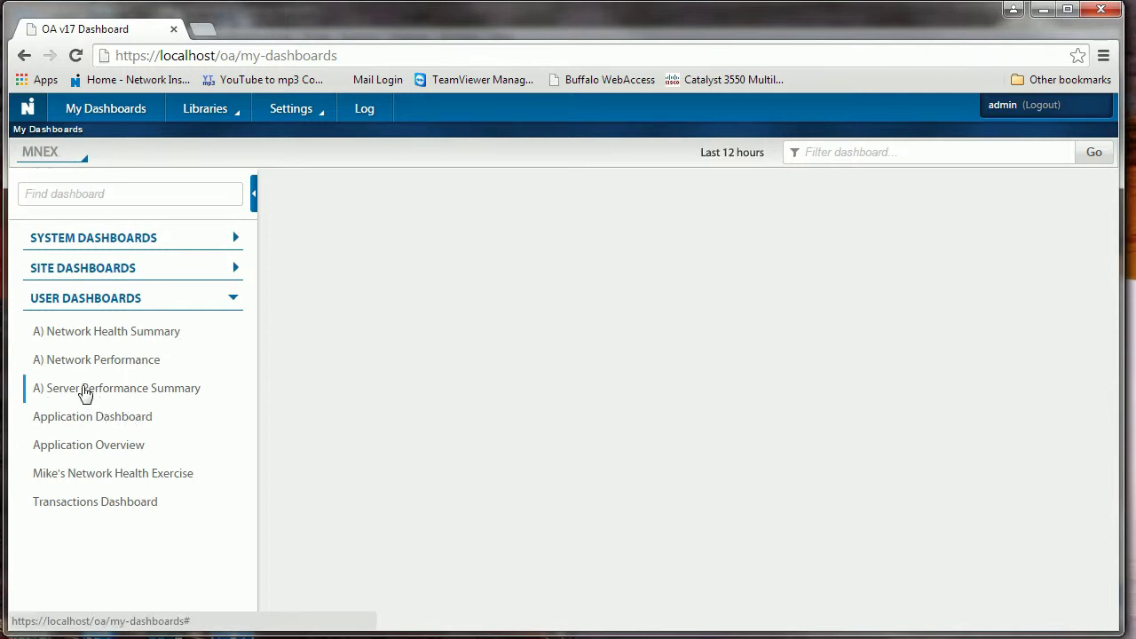
left_click(88, 449)
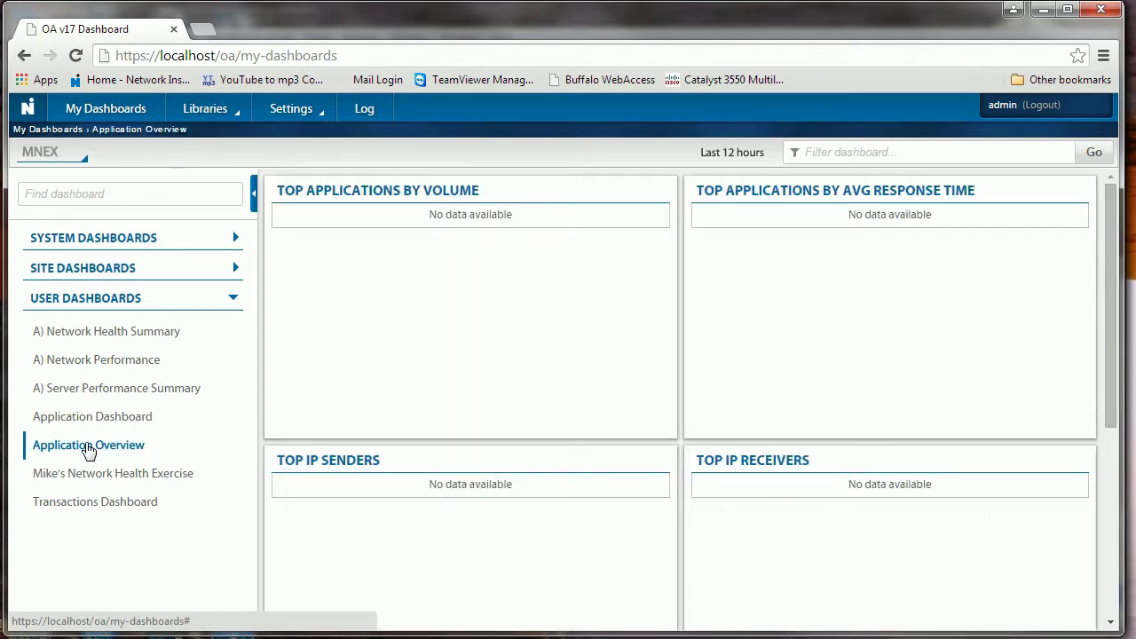
Show the Application Overview over the last day, then switch it to the test business group
left_click(731, 154)
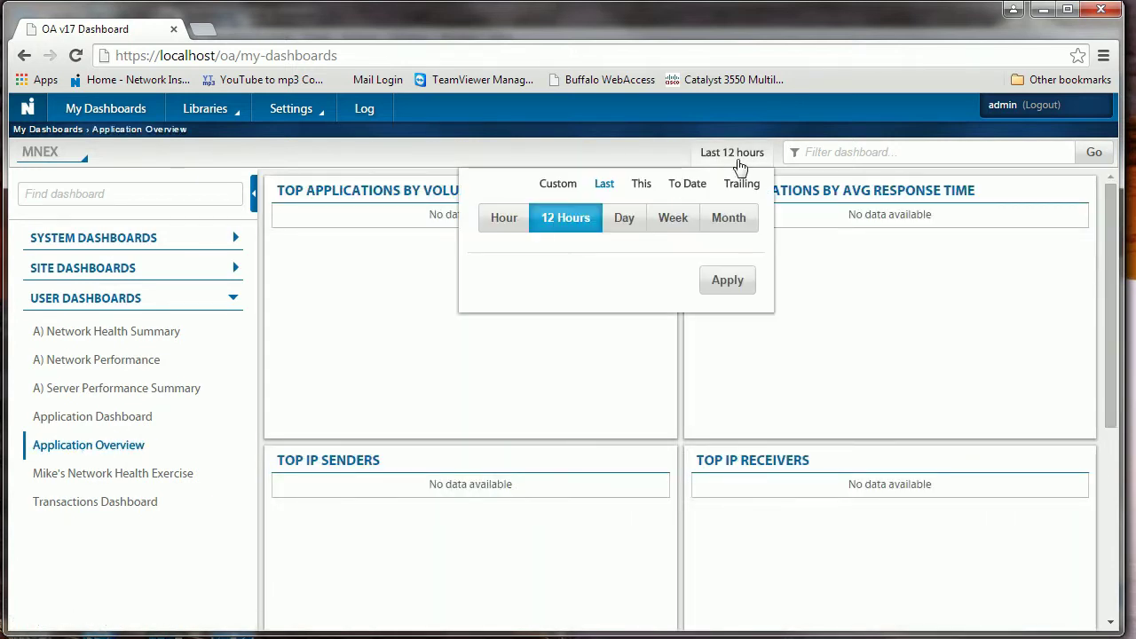
left_click(627, 221)
left_click(754, 283)
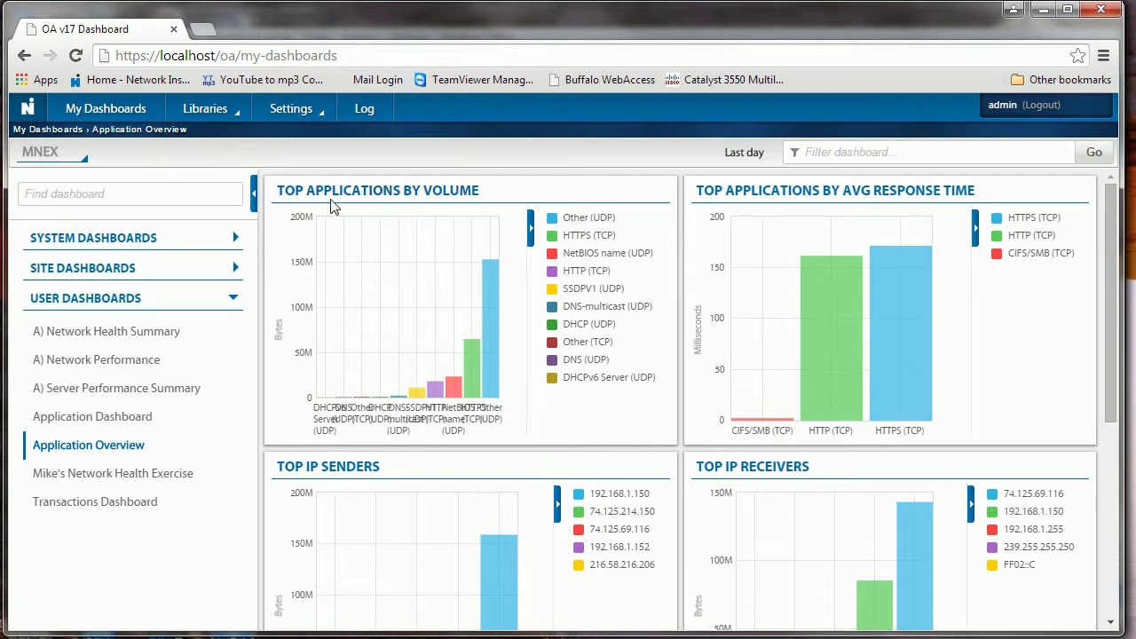
left_click(80, 160)
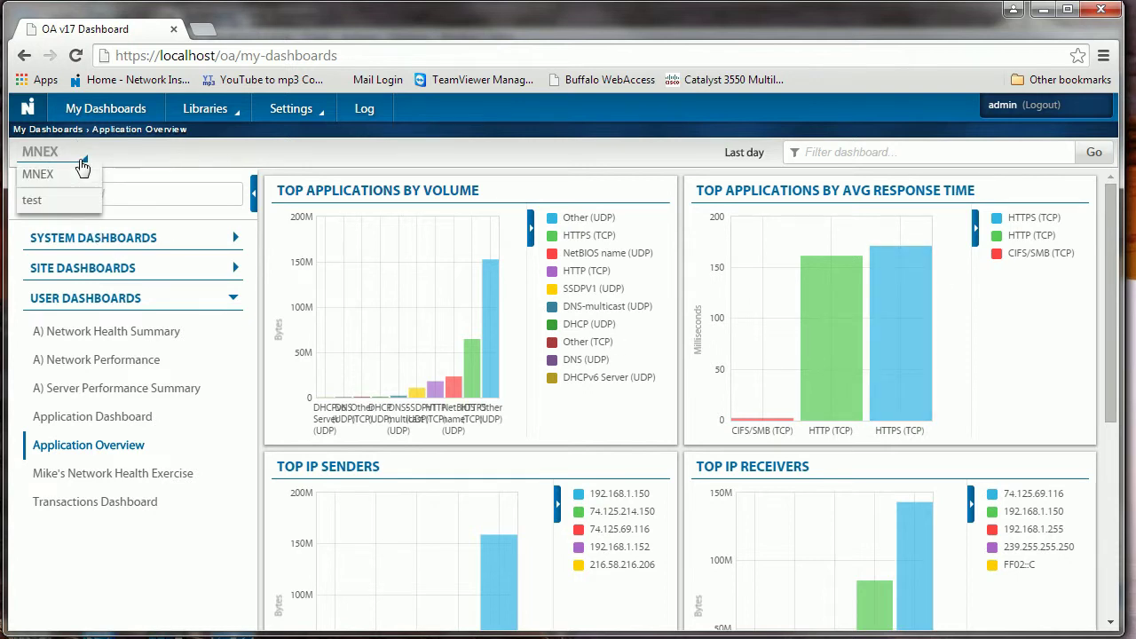
left_click(36, 202)
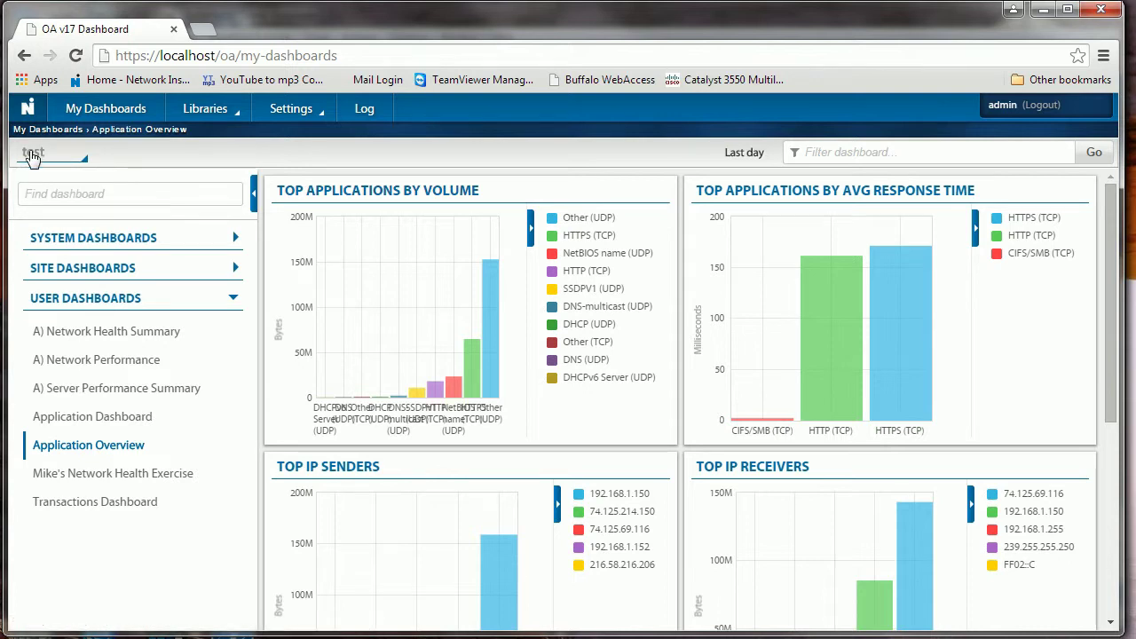
left_click(98, 451)
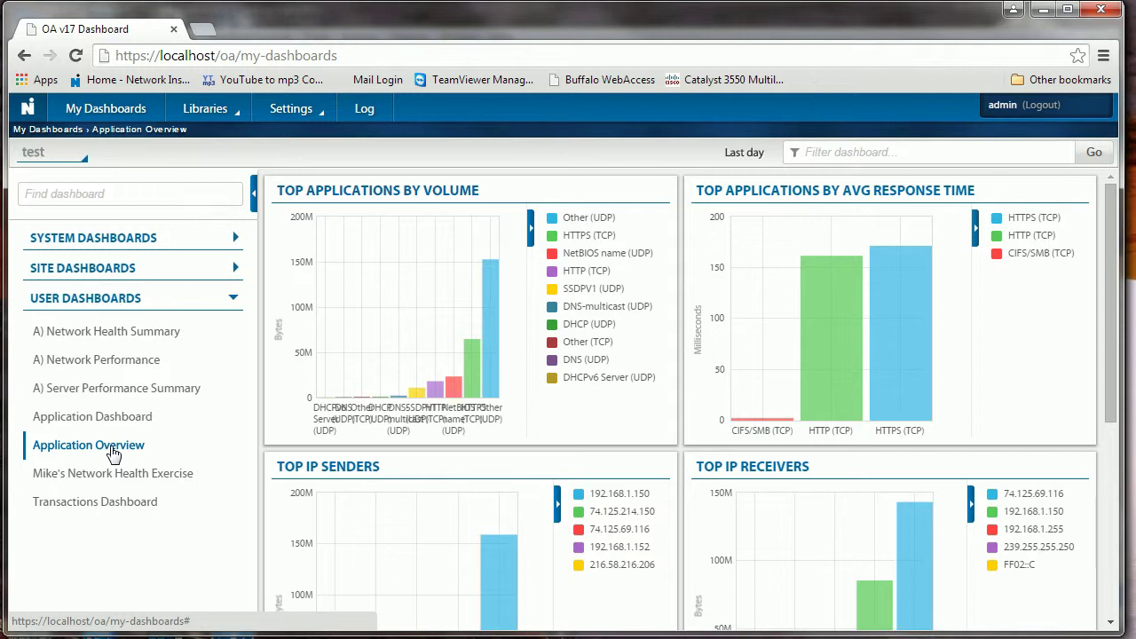
Set the test group's Application Overview time range to the last hour
left_click(744, 152)
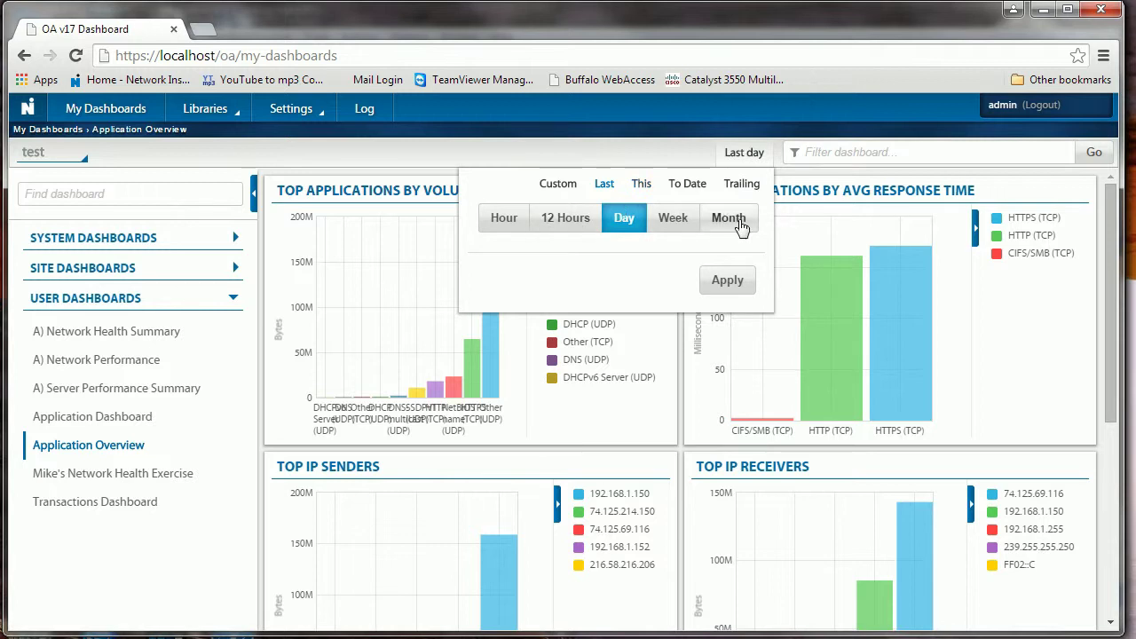
left_click(500, 220)
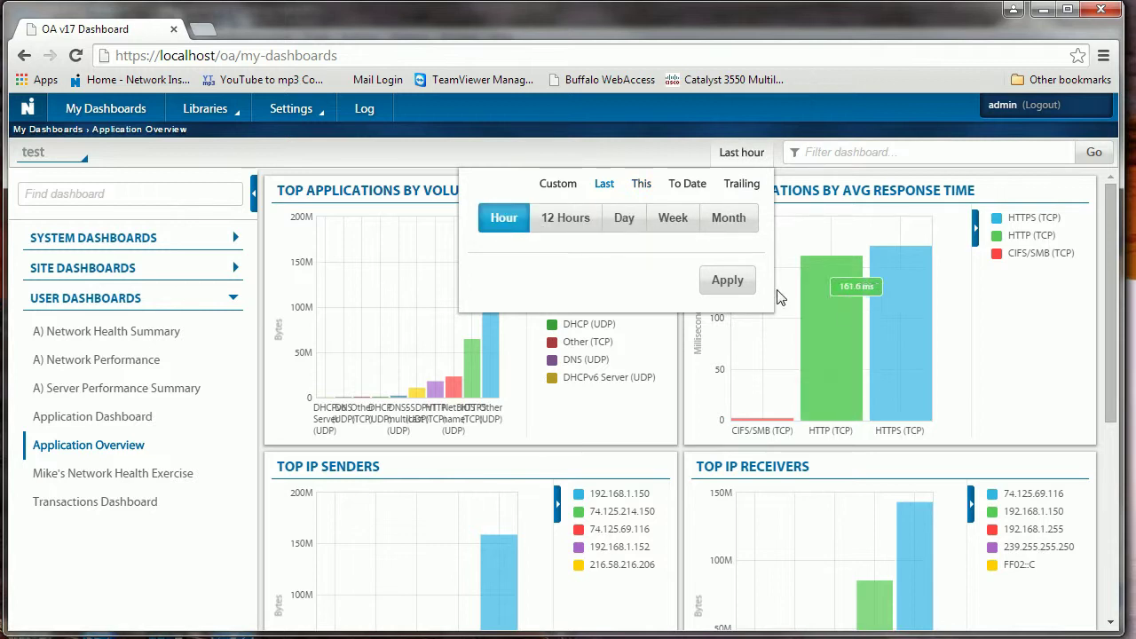
left_click(728, 281)
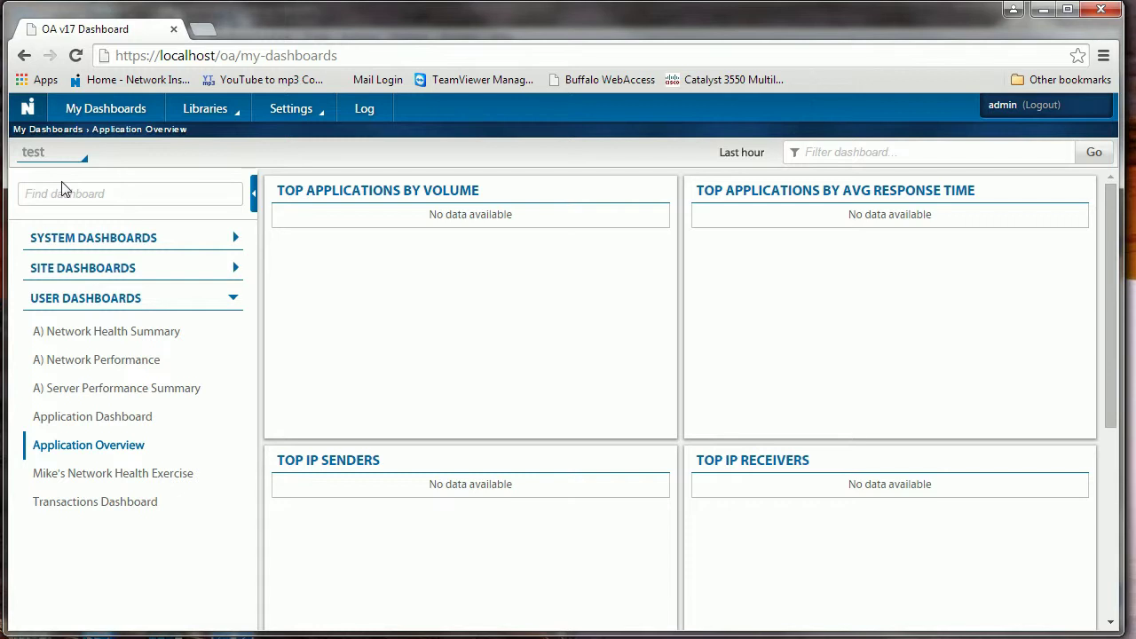
left_click(278, 116)
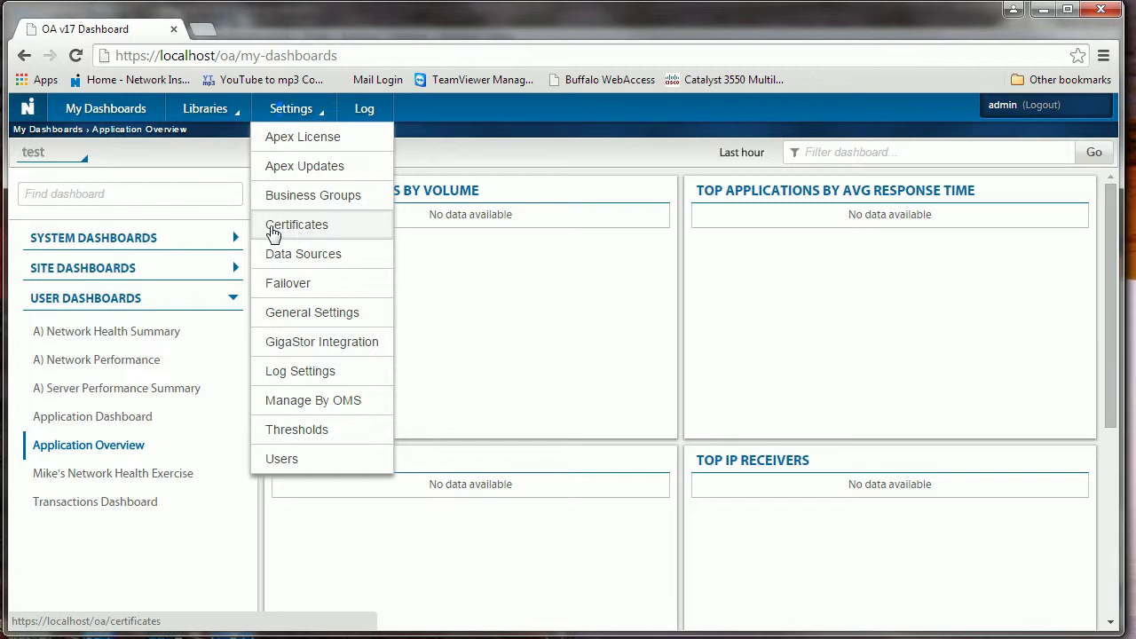
Check the Apex Updates page for upgrades and confirm no newer versions are listed
left_click(296, 173)
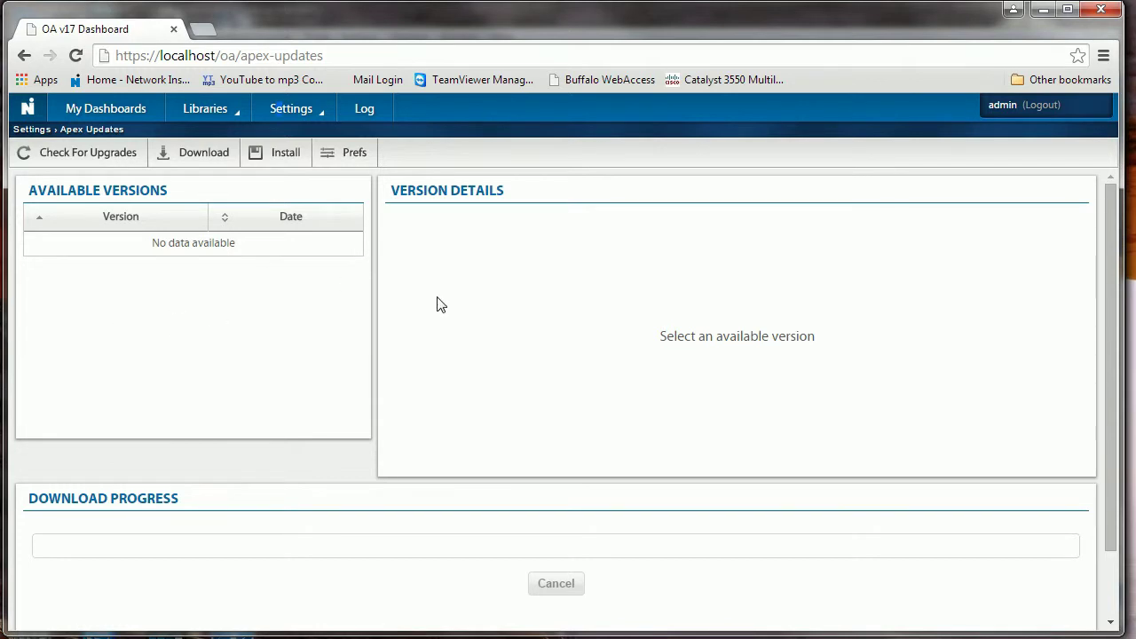
left_click(104, 160)
left_click(291, 110)
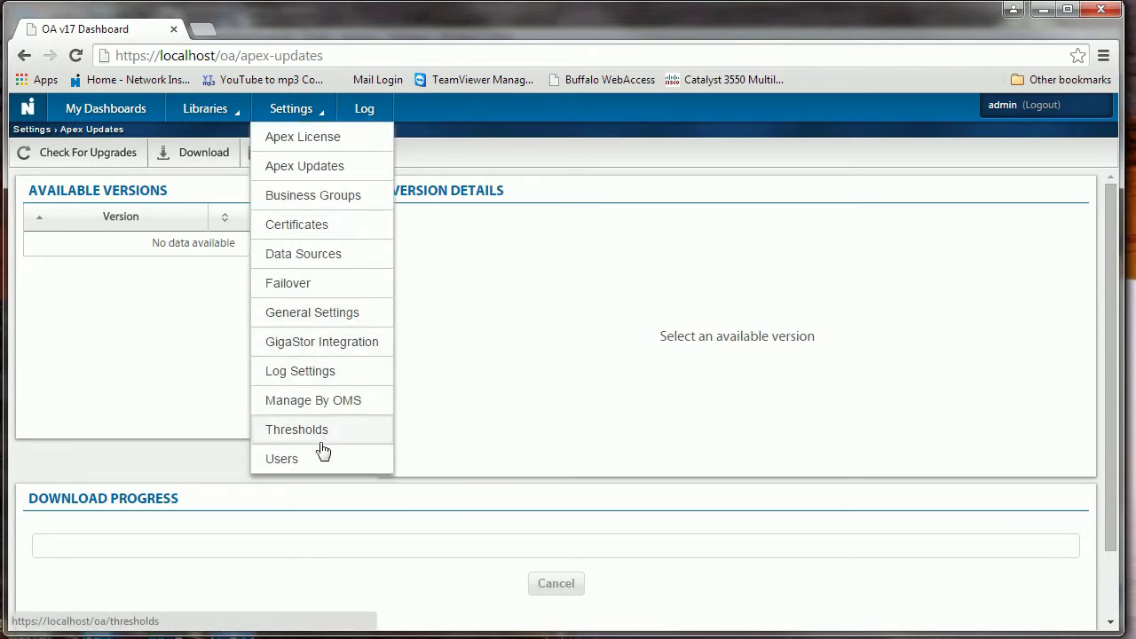